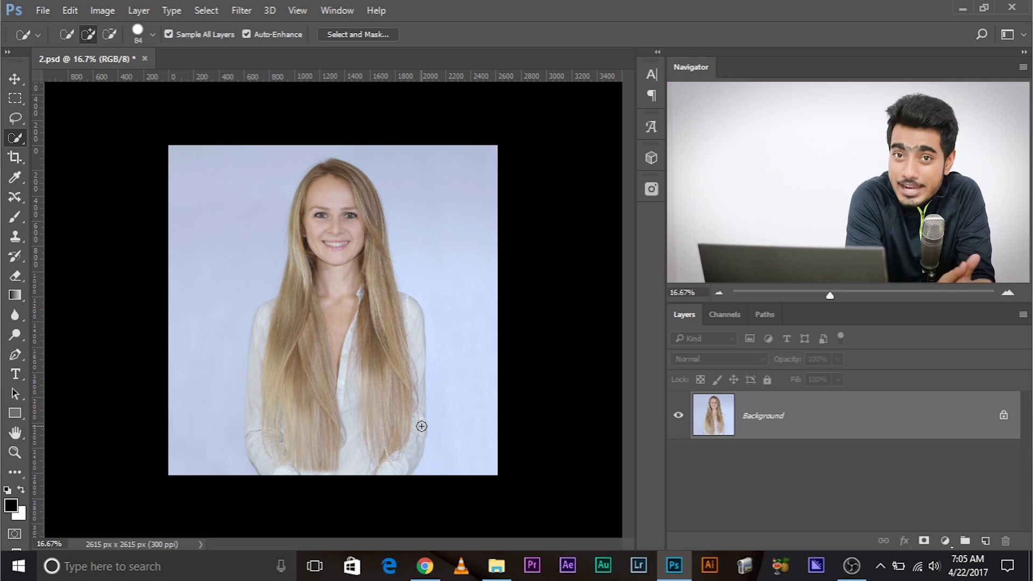
Zoom and pan around the portrait's hair to look for gaps near the neck.
key(ctrl+plus)
key(ctrl+plus)
key(ctrl+plus)
key(ctrl+plus)
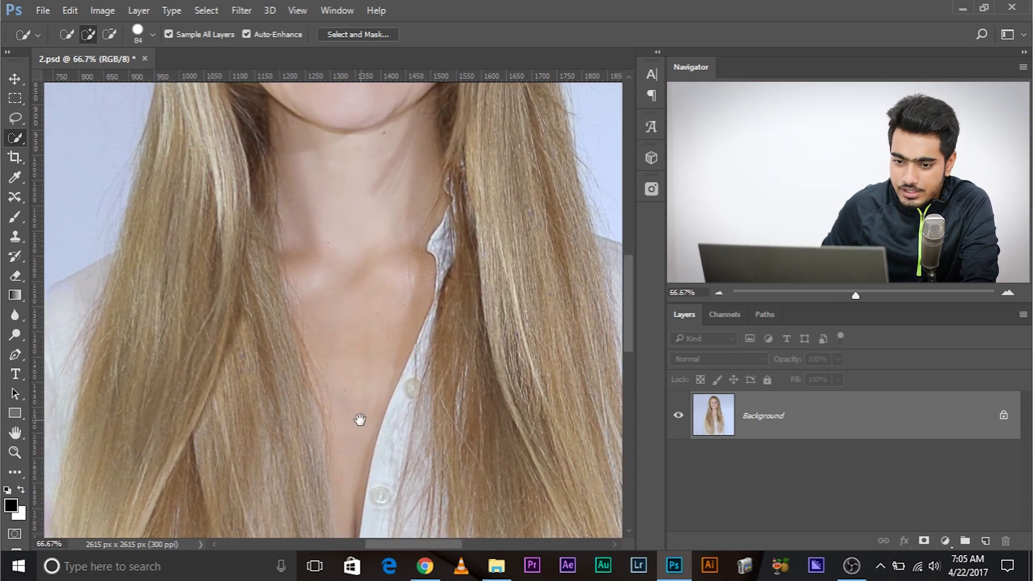
drag(359, 420, 478, 115)
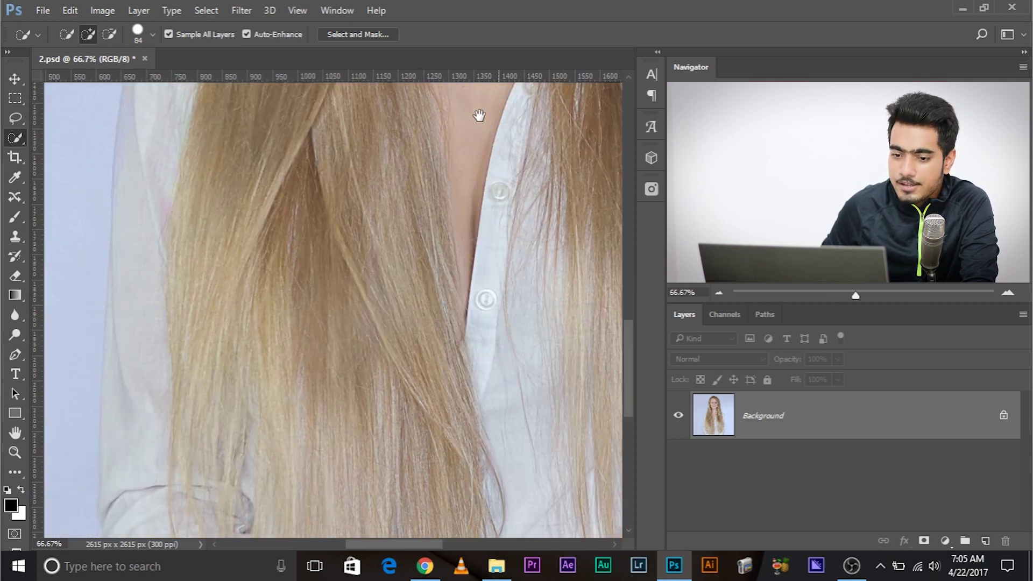
drag(218, 345, 242, 228)
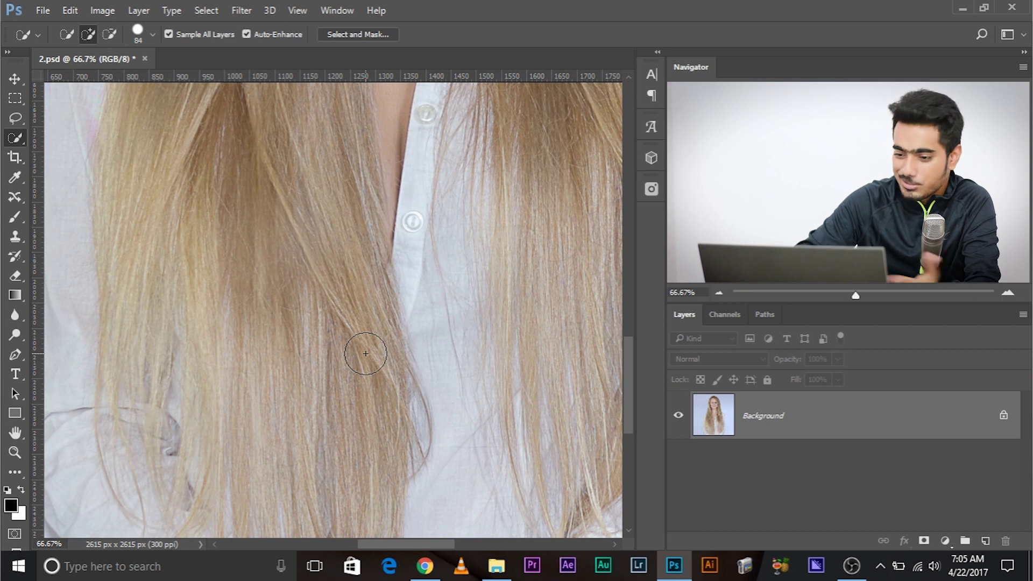
key(ctrl+minus)
key(ctrl+minus)
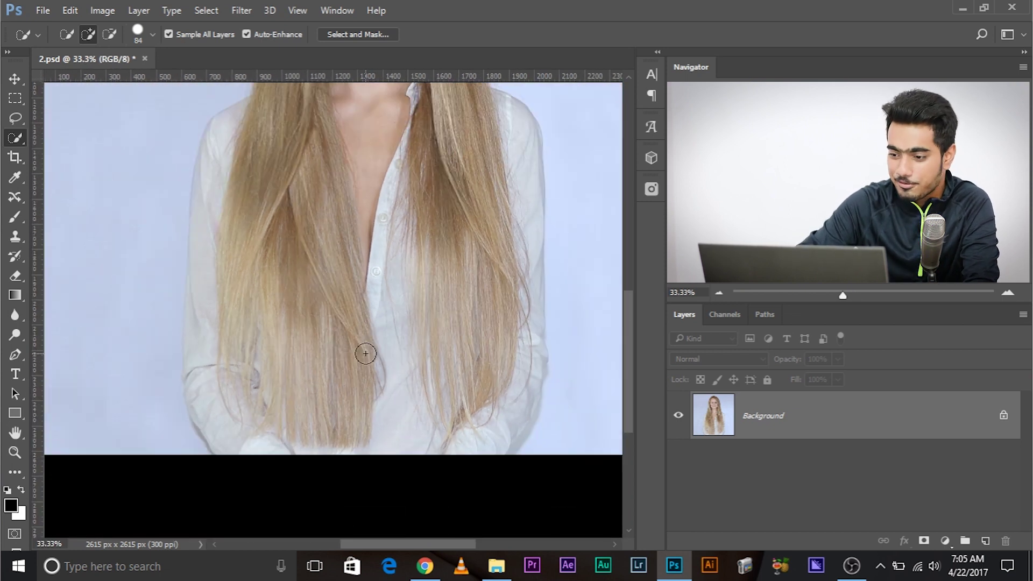
scroll(365, 353, down, 1)
scroll(365, 353, up, 1)
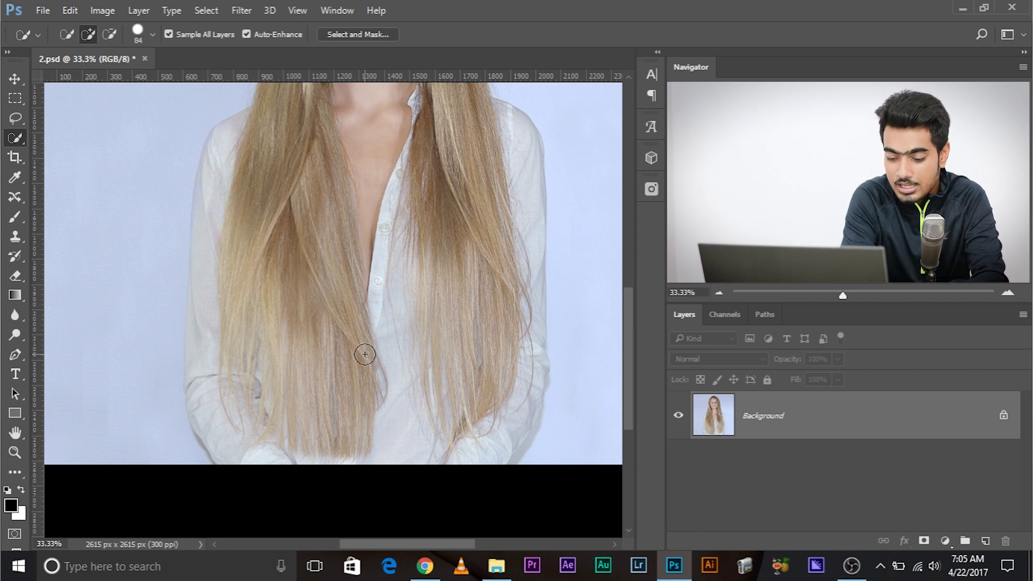
Duplicate the Background as Layer 1 and frame the lower hair strands.
key(ctrl+j)
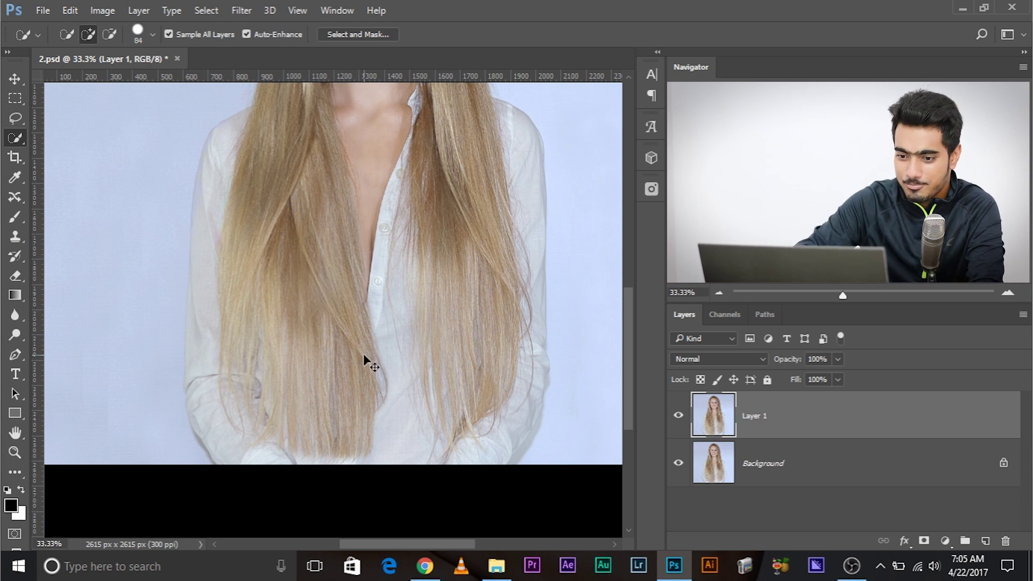
scroll(363, 355, up, 2)
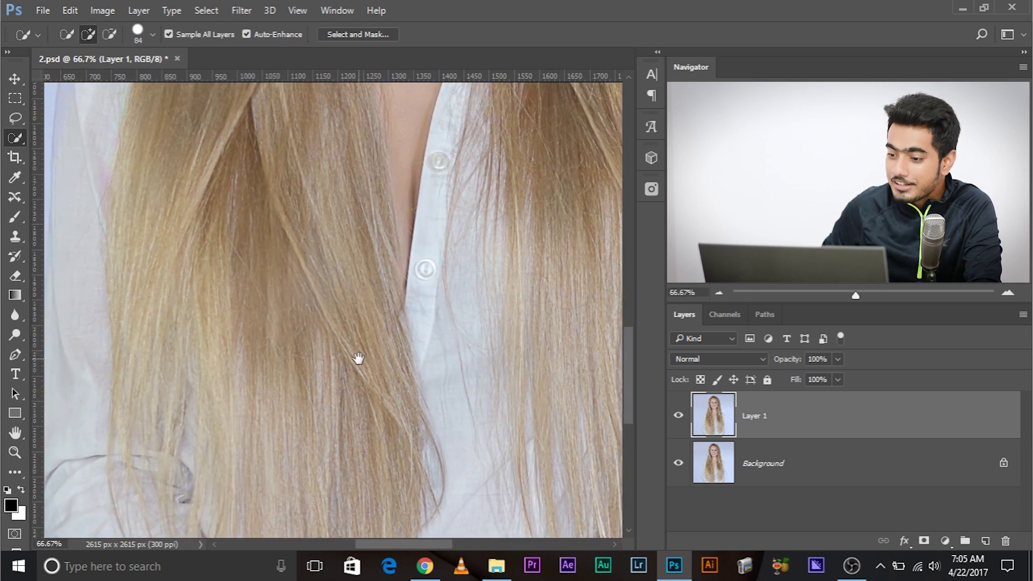
drag(357, 360, 360, 222)
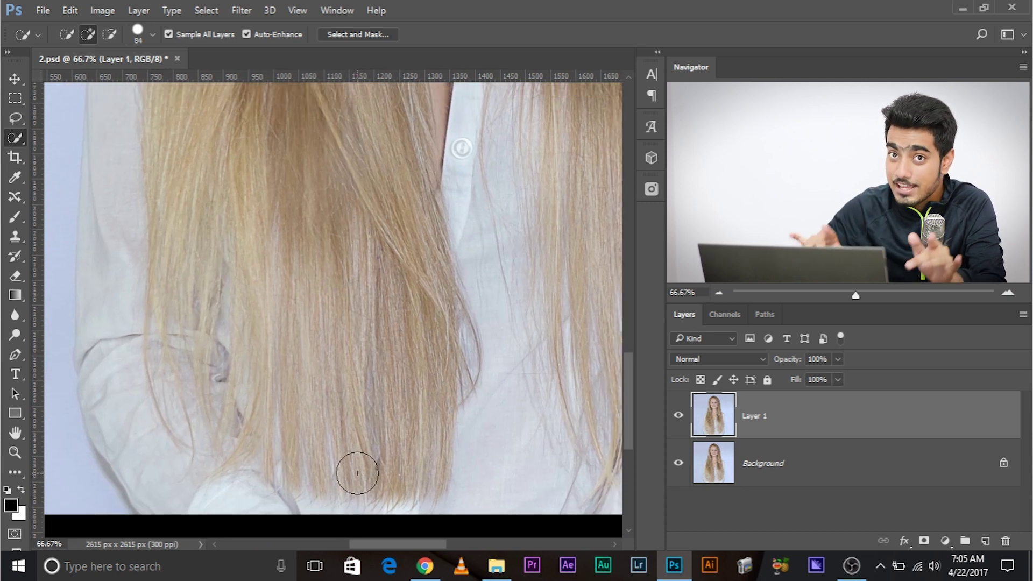
click(15, 118)
Lasso a long blonde hair strand from Layer 1 and copy it to Layer 2.
drag(327, 206, 330, 210)
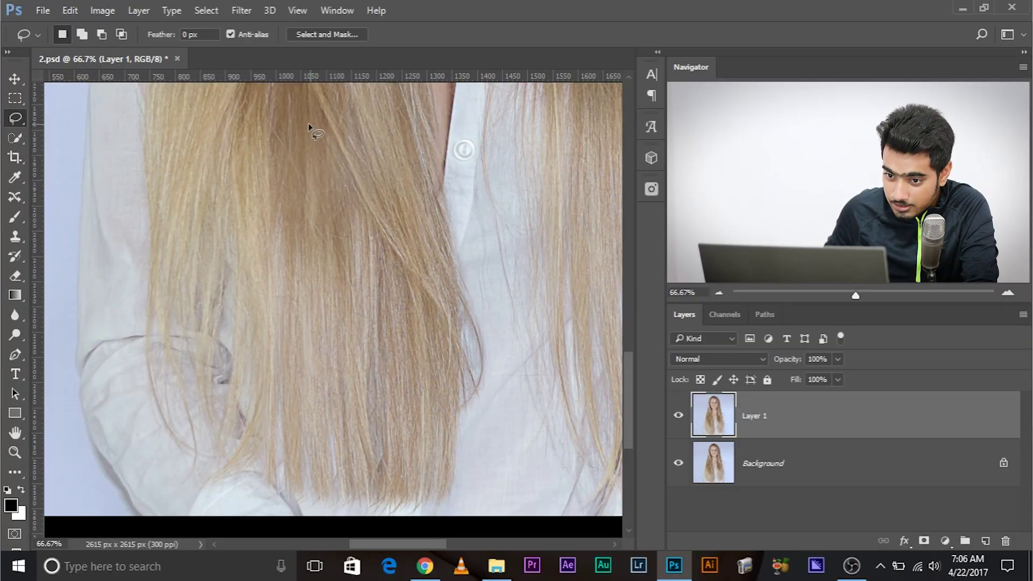
mouse_move(308, 125)
mouse_down()
mouse_move(277, 166)
mouse_move(284, 309)
mouse_up()
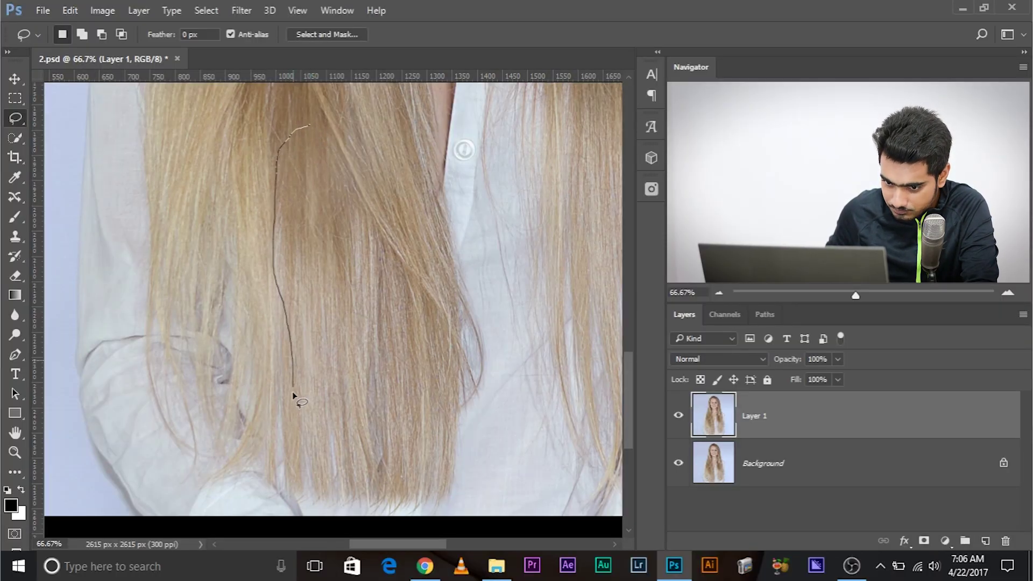
drag(293, 395, 298, 445)
mouse_move(309, 490)
mouse_down()
mouse_move(356, 513)
mouse_move(413, 510)
mouse_up()
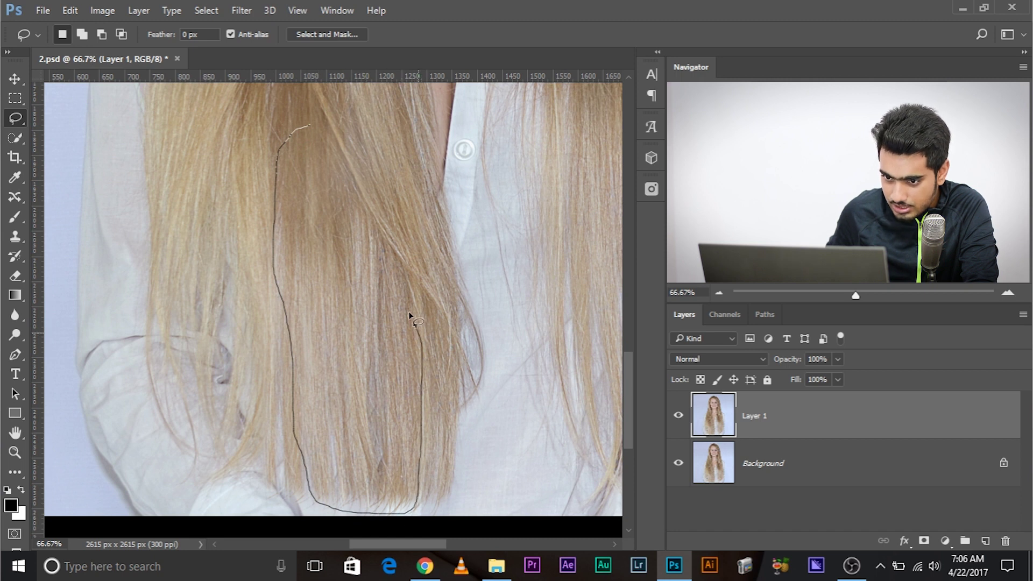
drag(339, 160, 336, 155)
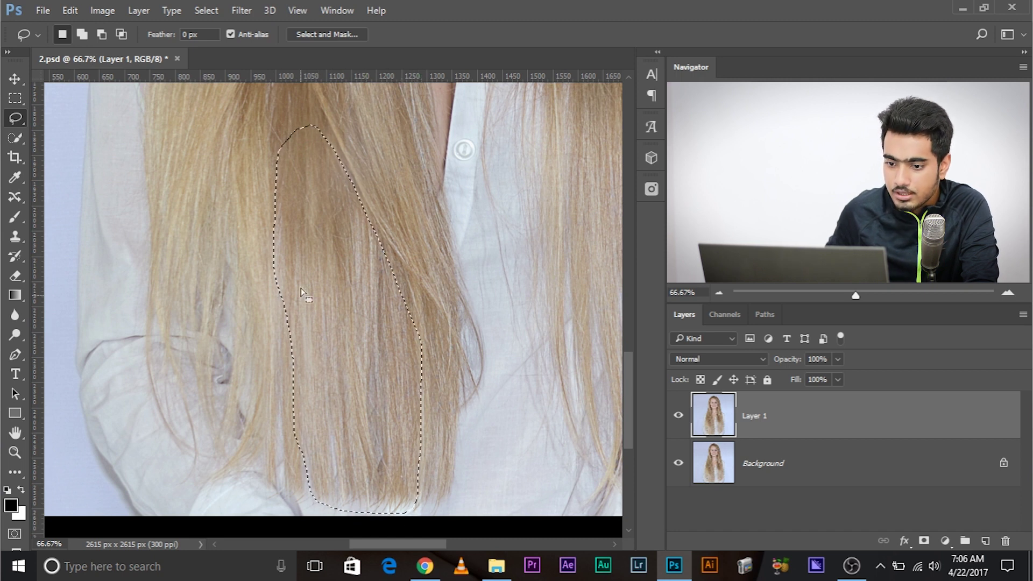
key(ctrl+j)
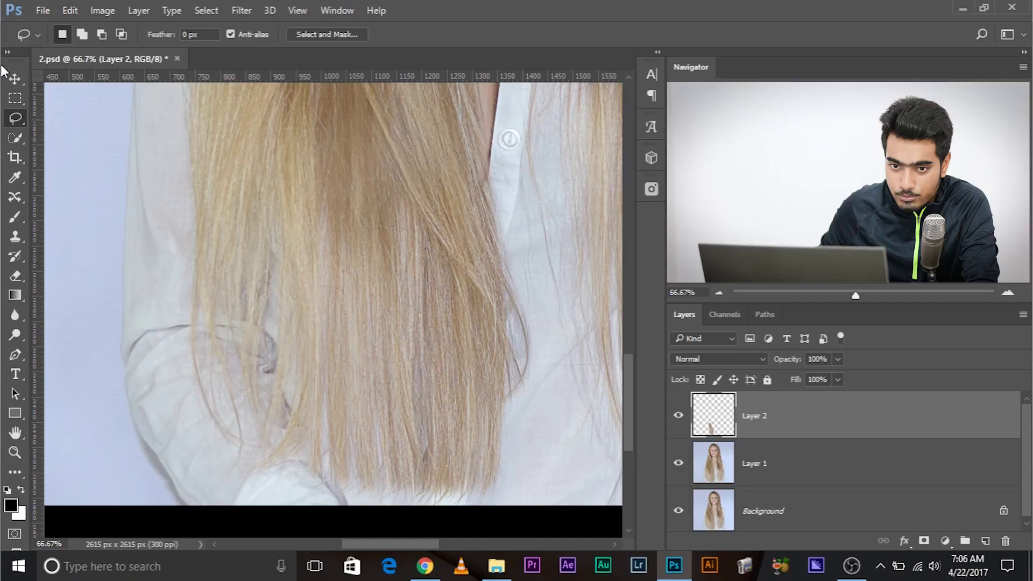
Move the Layer 2 strand over the thin gap and warp its upper and lower edges to match the hair.
key(v)
drag(407, 348, 322, 340)
key(ctrl+t)
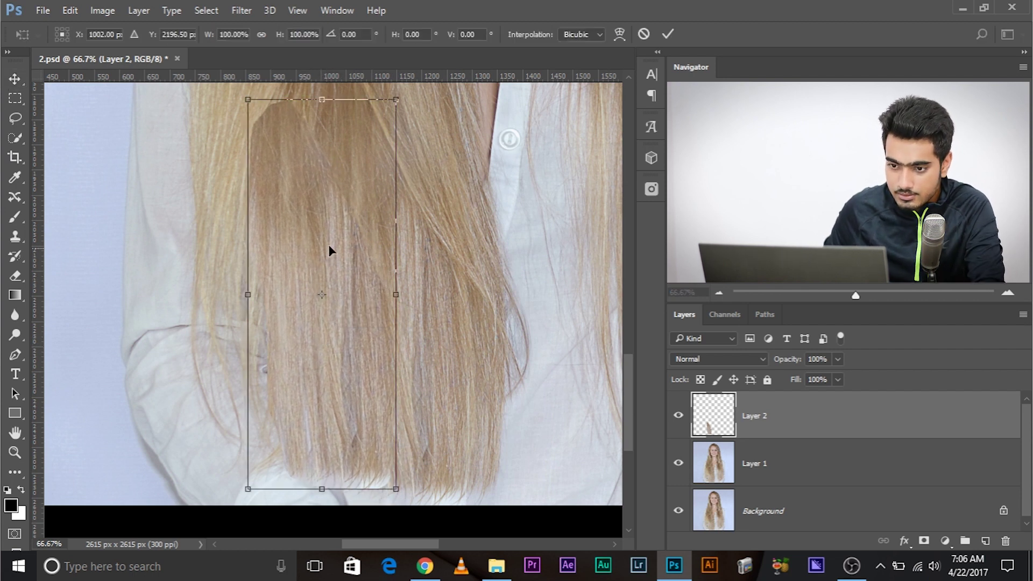
right_click(332, 236)
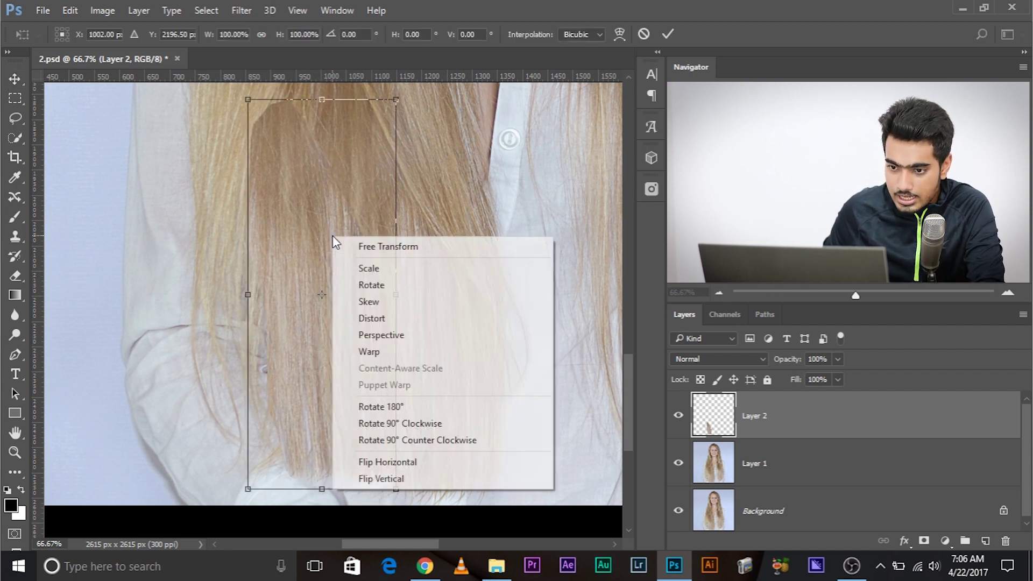
click(369, 352)
drag(274, 100, 386, 169)
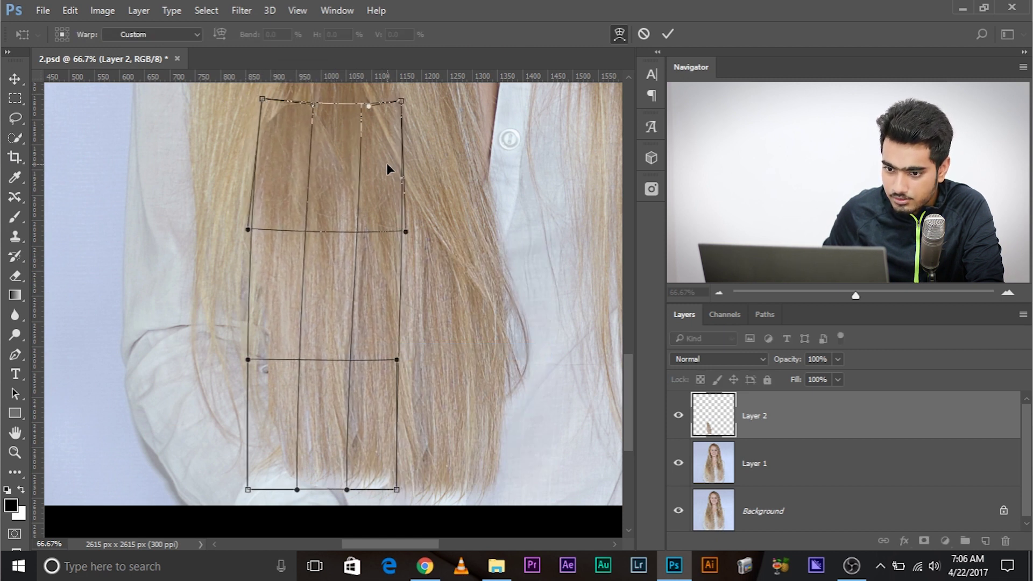
drag(259, 445, 277, 441)
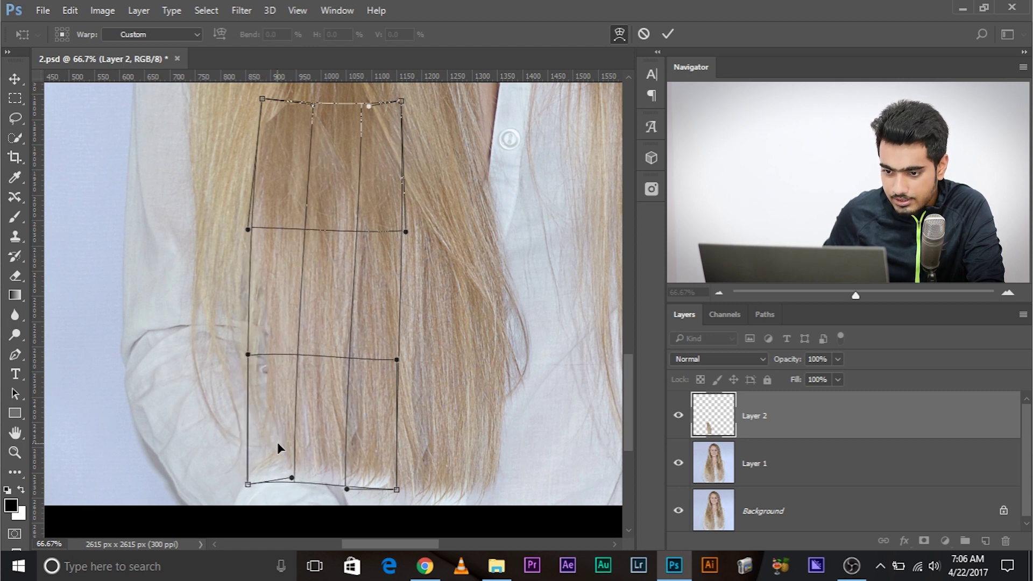
key(Return)
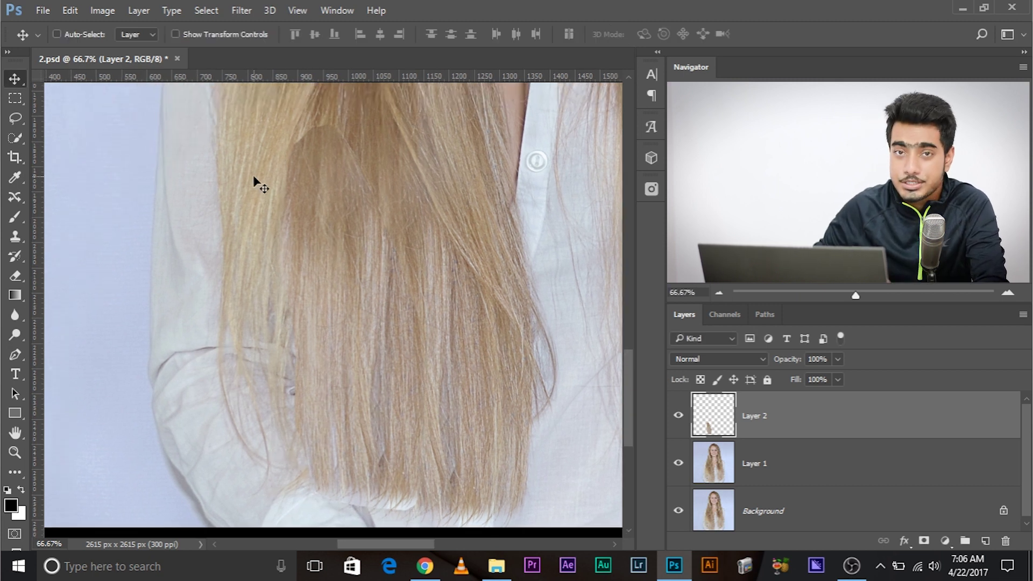
drag(330, 273, 349, 279)
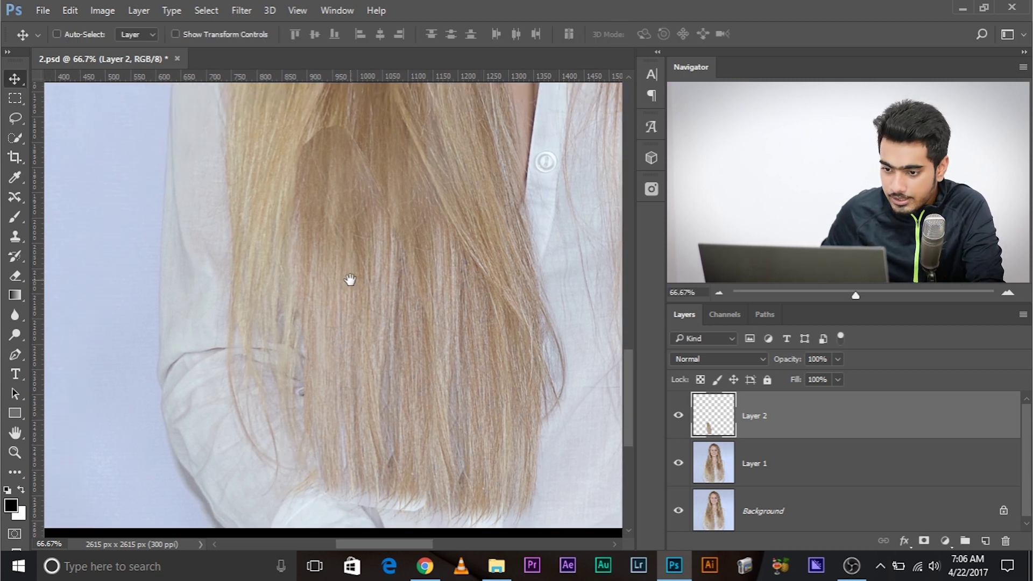
Hide Layer 2 and make Layer 1 active again, shifting the view right.
click(679, 415)
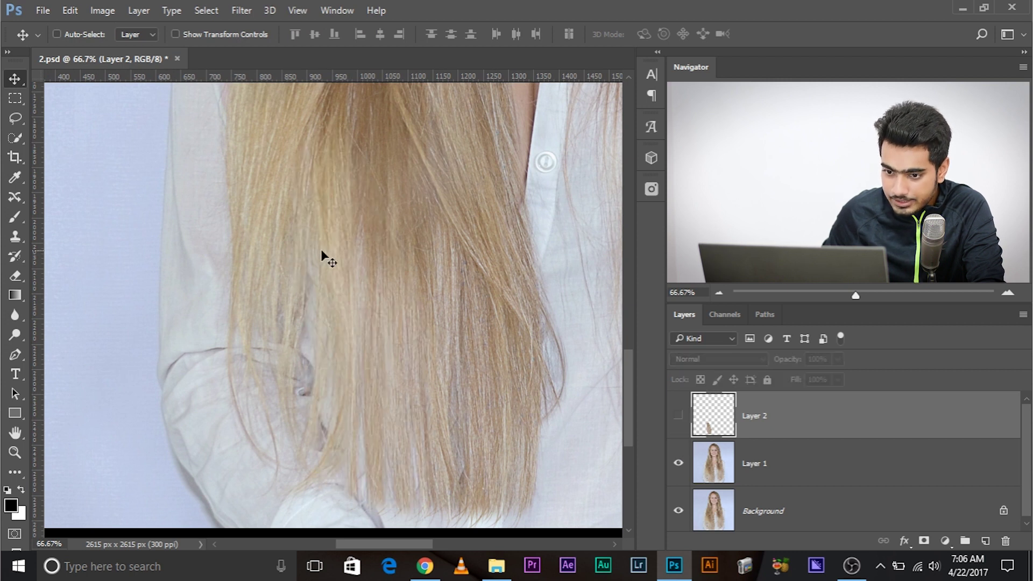
scroll(300, 433, right, 5)
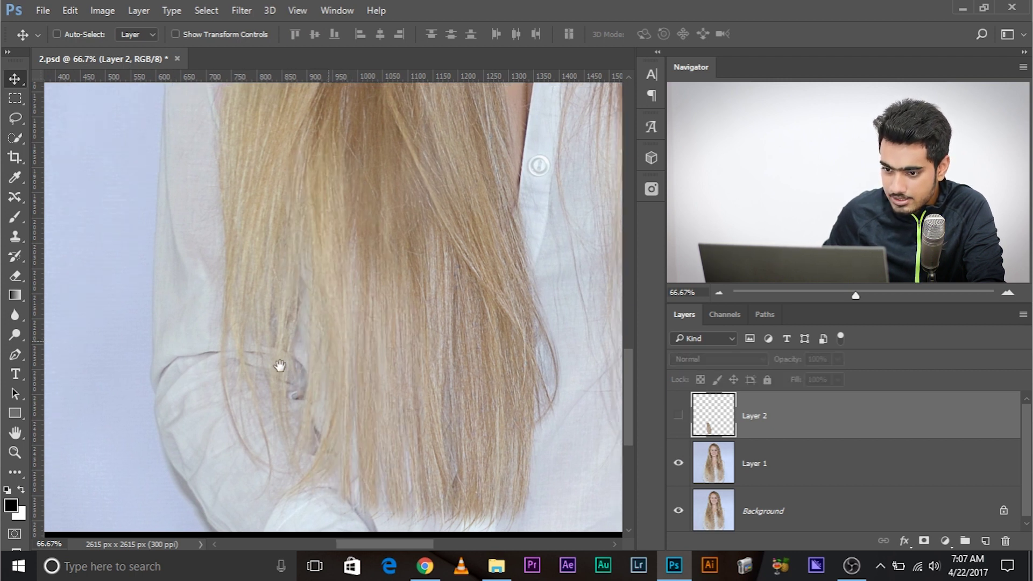
scroll(297, 357, right, 2)
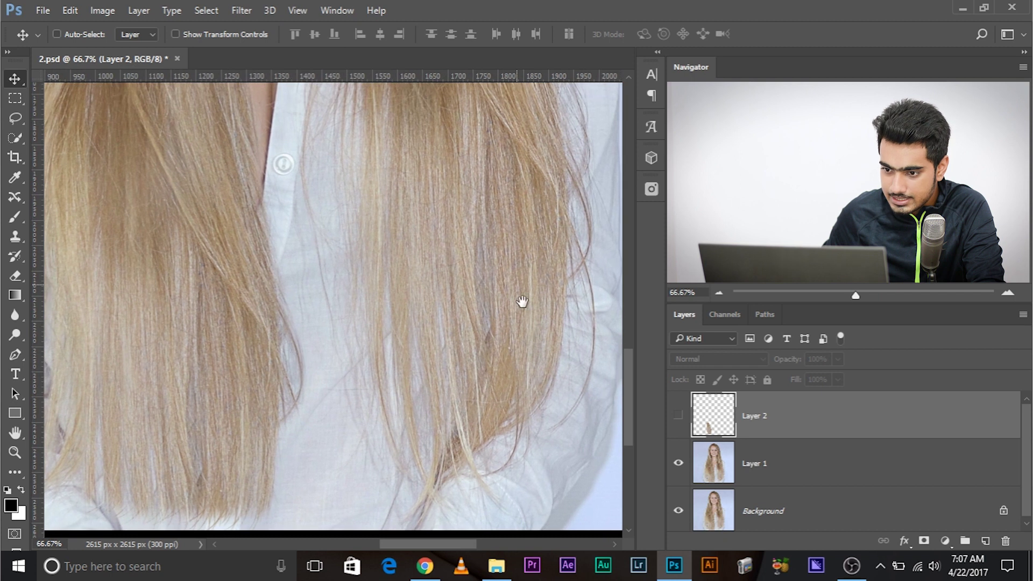
click(753, 460)
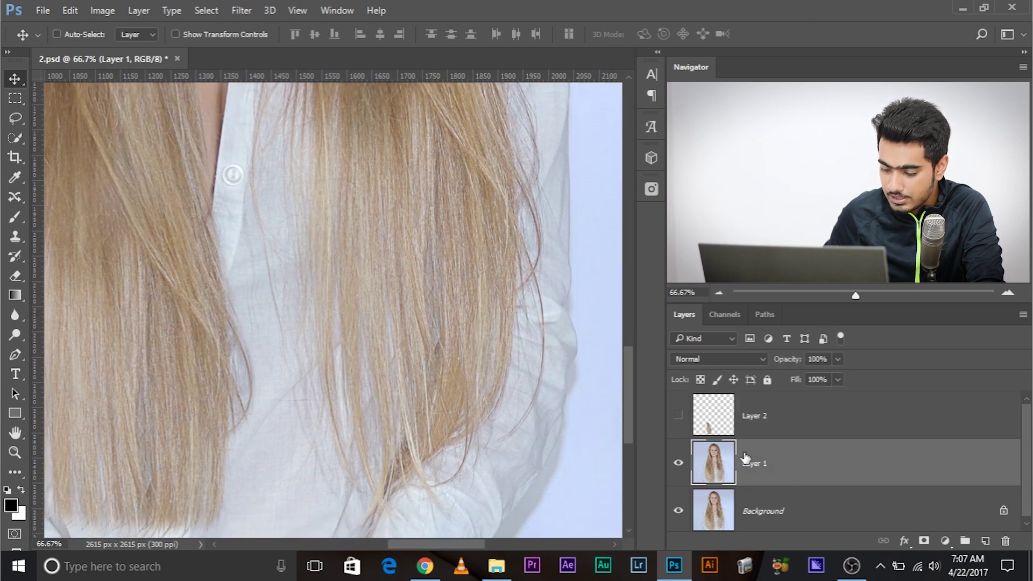
drag(363, 252, 334, 269)
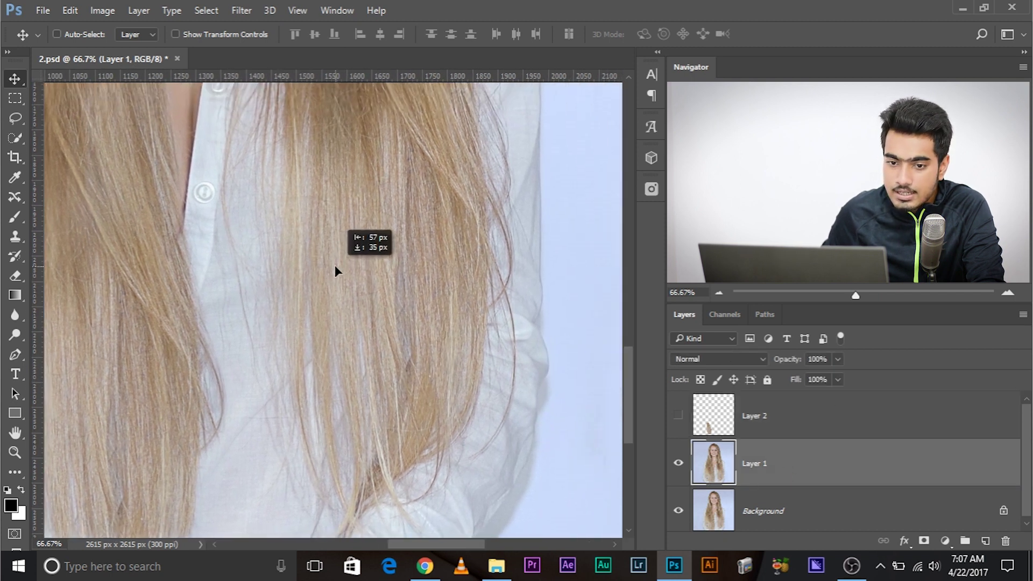
Lasso a hair strand on the right side for copying onto Layer 3.
click(15, 118)
drag(417, 140, 464, 237)
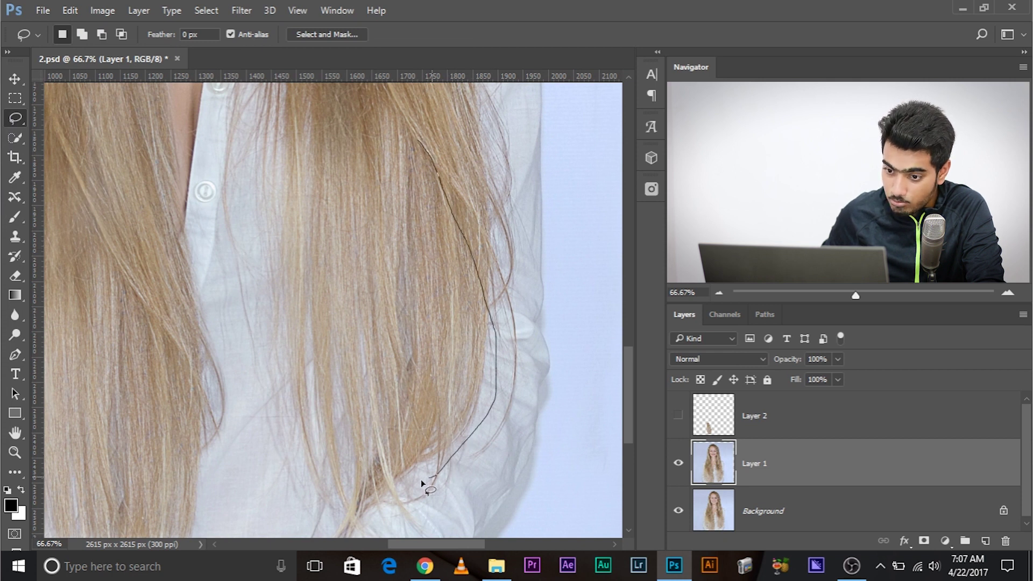
mouse_move(428, 489)
mouse_down()
mouse_move(384, 473)
mouse_move(369, 423)
mouse_up()
drag(382, 176, 417, 141)
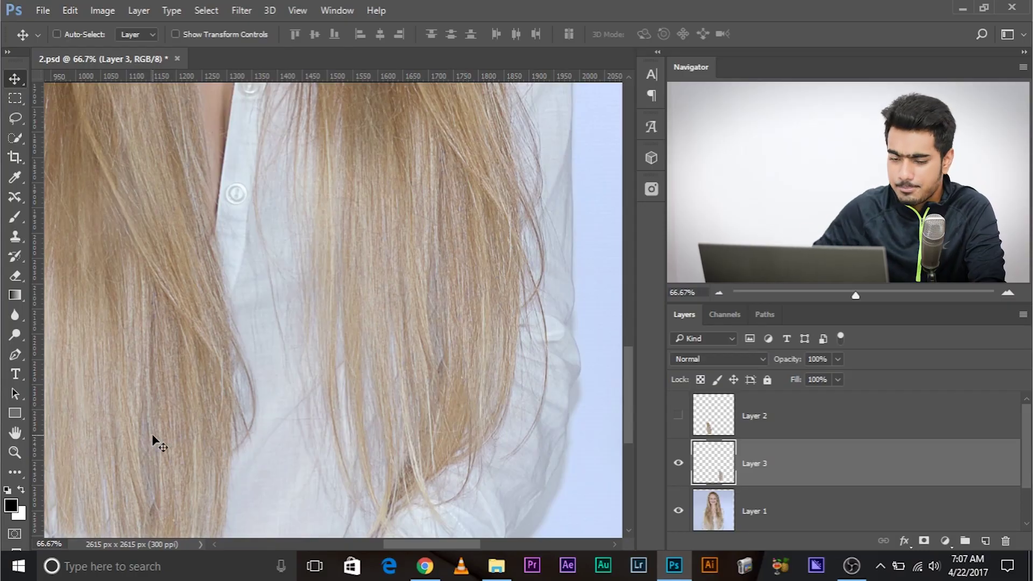
key(ctrl+t)
Move the Layer 3 hair piece left, flip it horizontally, and commit the transform.
drag(466, 255, 271, 294)
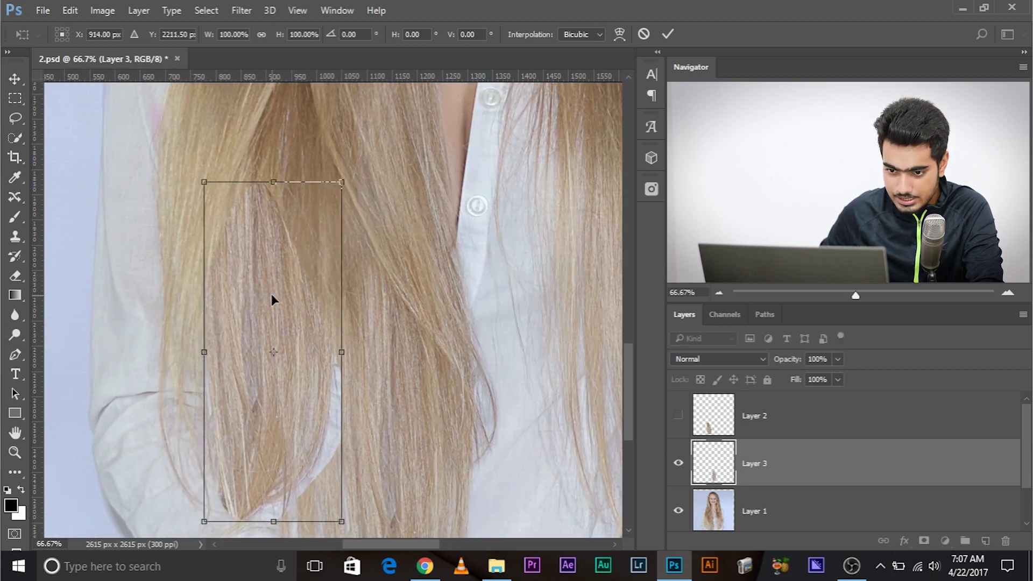
right_click(273, 291)
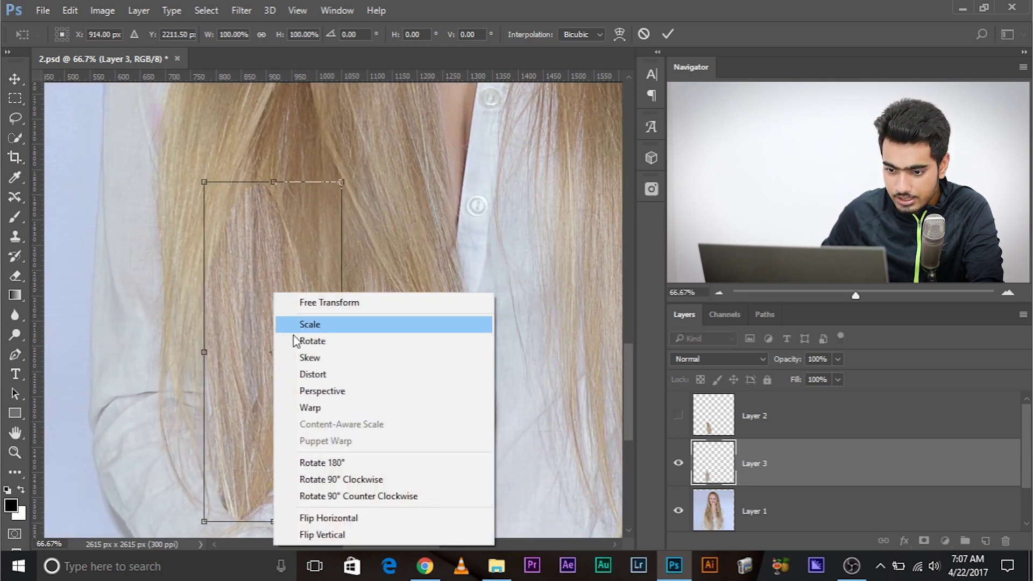
click(329, 518)
drag(281, 278, 221, 276)
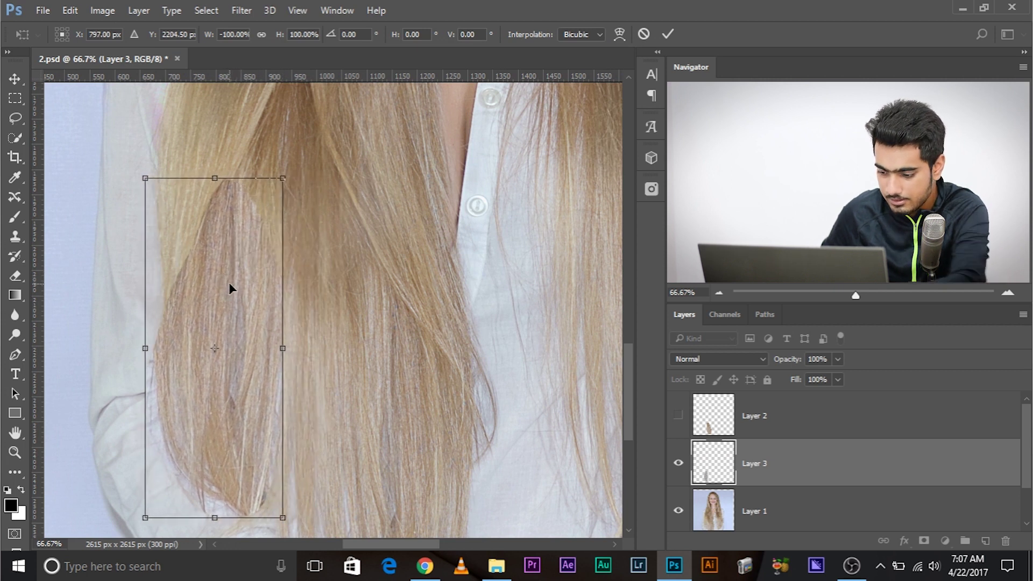
key(Return)
Compare with Layer 3 on and off, nudge the piece into place, then hide Layer 3.
click(678, 464)
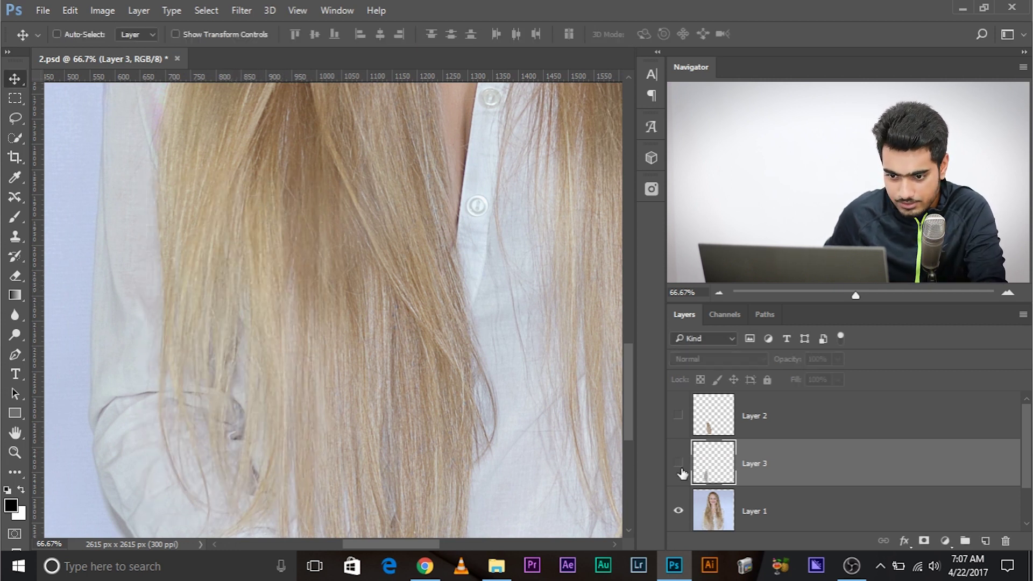
click(678, 463)
mouse_move(221, 325)
mouse_down()
mouse_move(232, 325)
mouse_move(223, 326)
mouse_up()
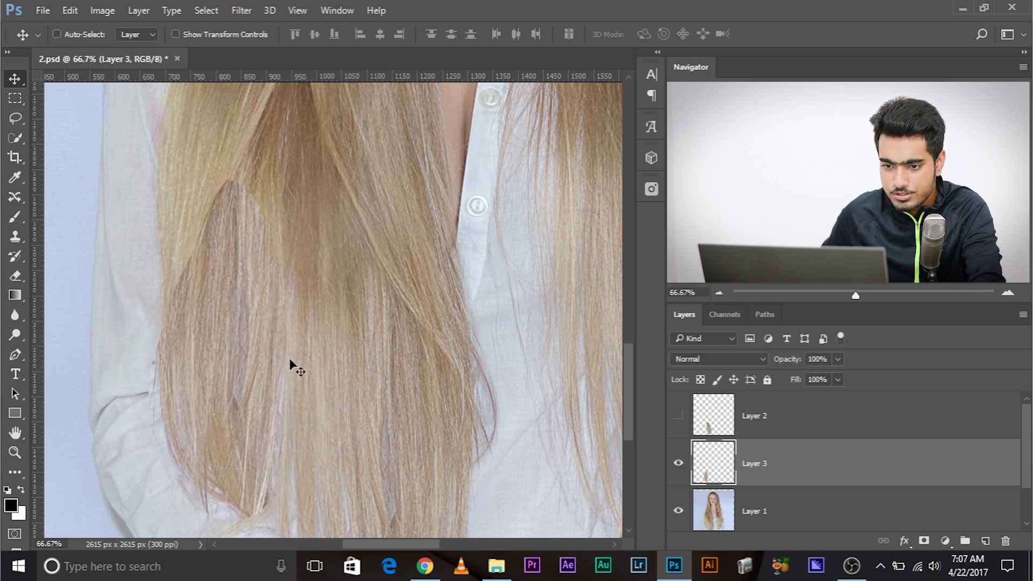
click(678, 463)
drag(461, 415, 246, 320)
Lasso a vertical strip of hair on Layer 1.
click(793, 515)
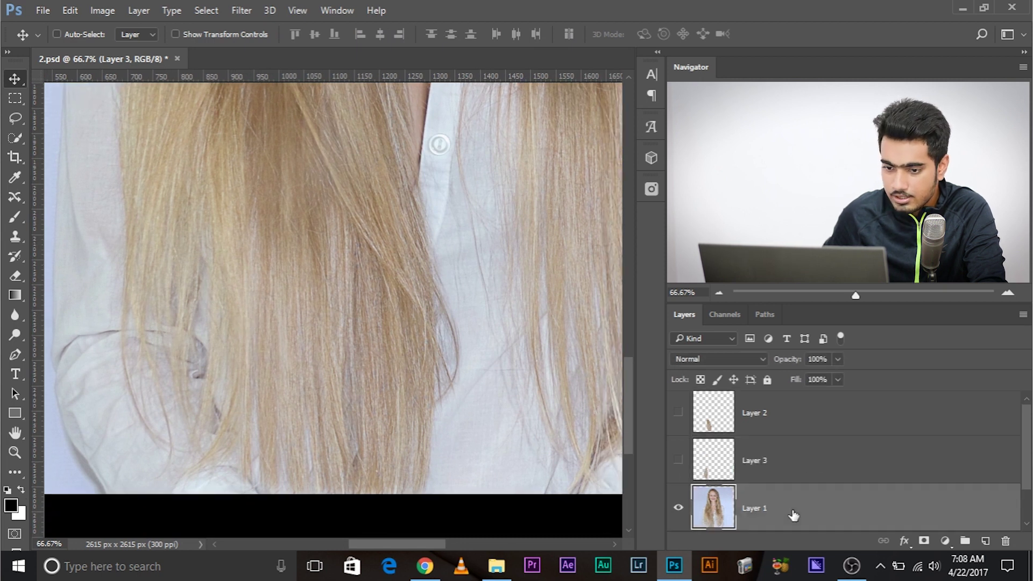
click(15, 118)
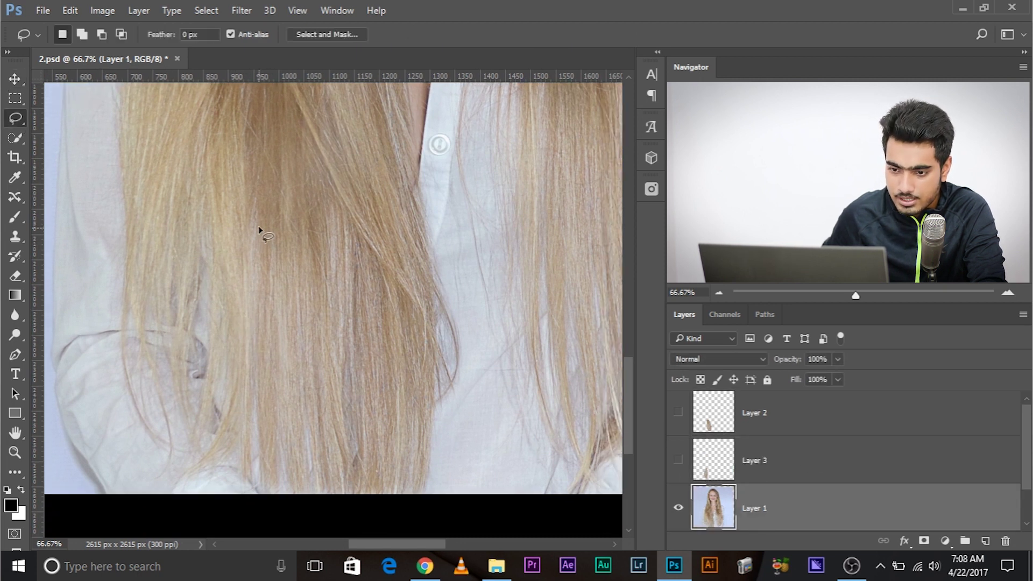
drag(259, 227, 257, 402)
mouse_move(283, 456)
mouse_down()
mouse_move(321, 435)
mouse_move(324, 351)
mouse_move(280, 224)
mouse_up()
key(ctrl+d)
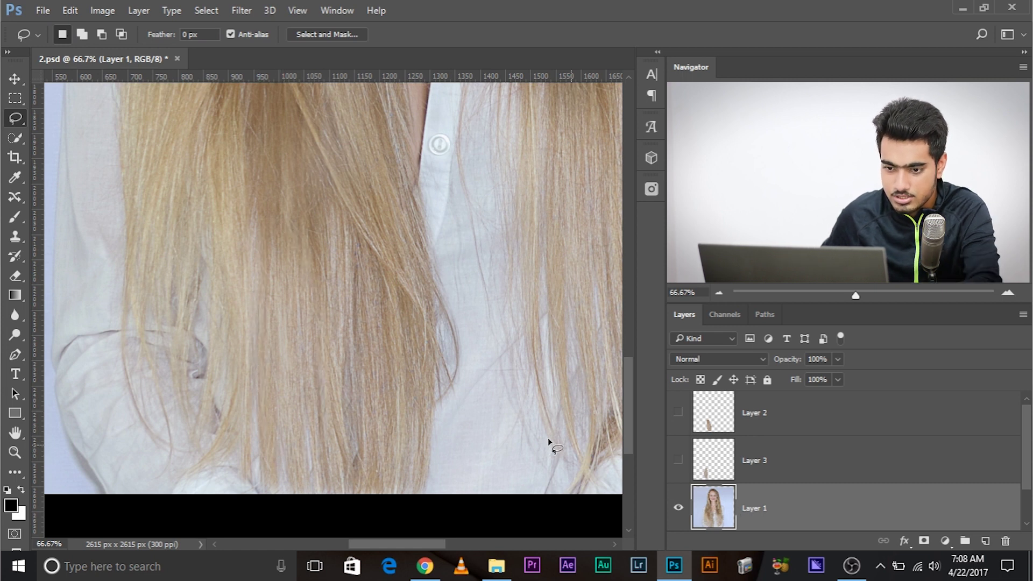
Copy the hair strip to Layer 4 and move it left over the bare shirt area.
click(15, 78)
drag(305, 392, 203, 359)
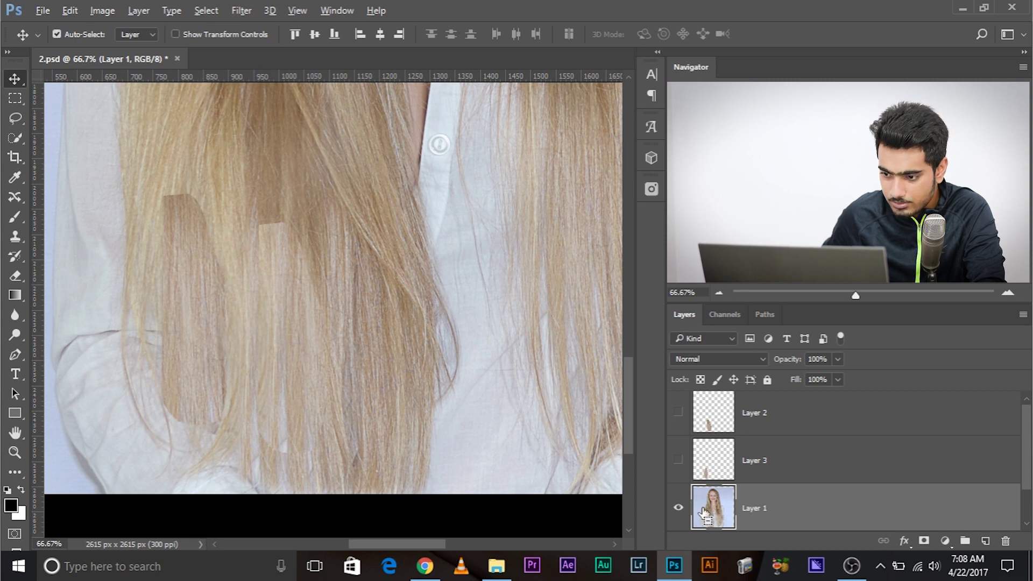
scroll(803, 501, down, 1)
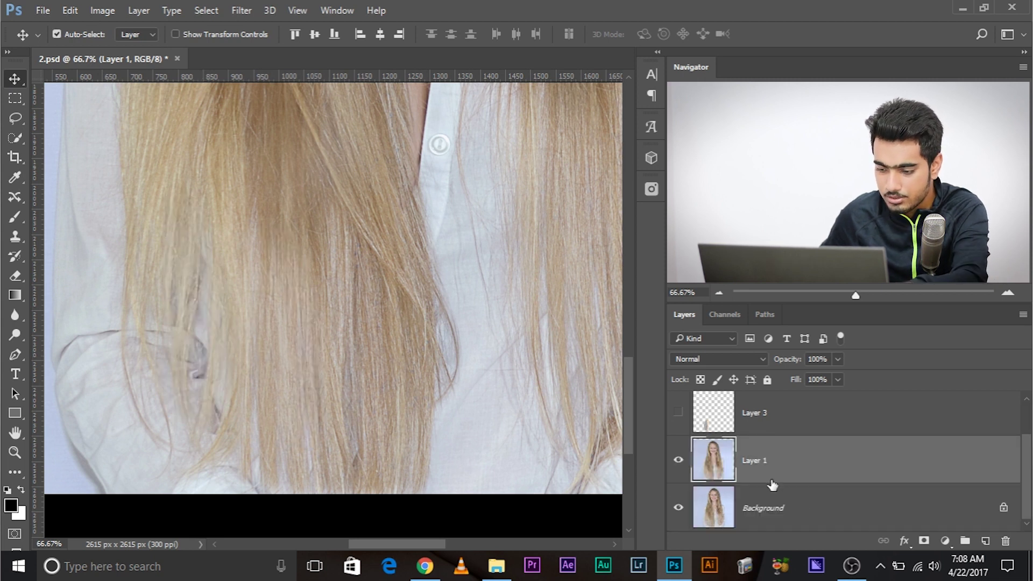
key(ctrl+j)
drag(266, 340, 173, 337)
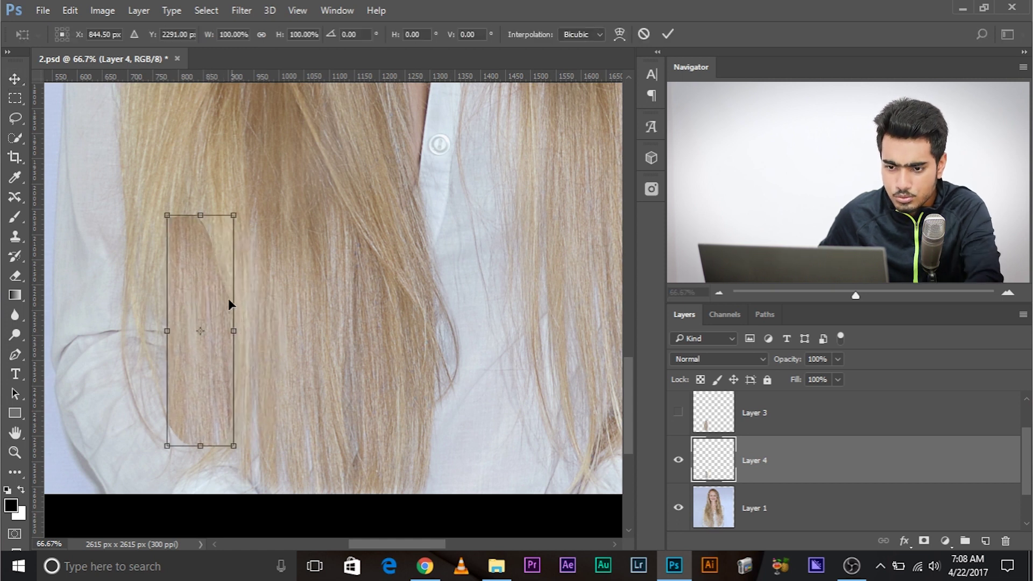
Warp the Layer 4 patch's edges to follow the hair flow, commit, and hide Layer 4.
right_click(215, 284)
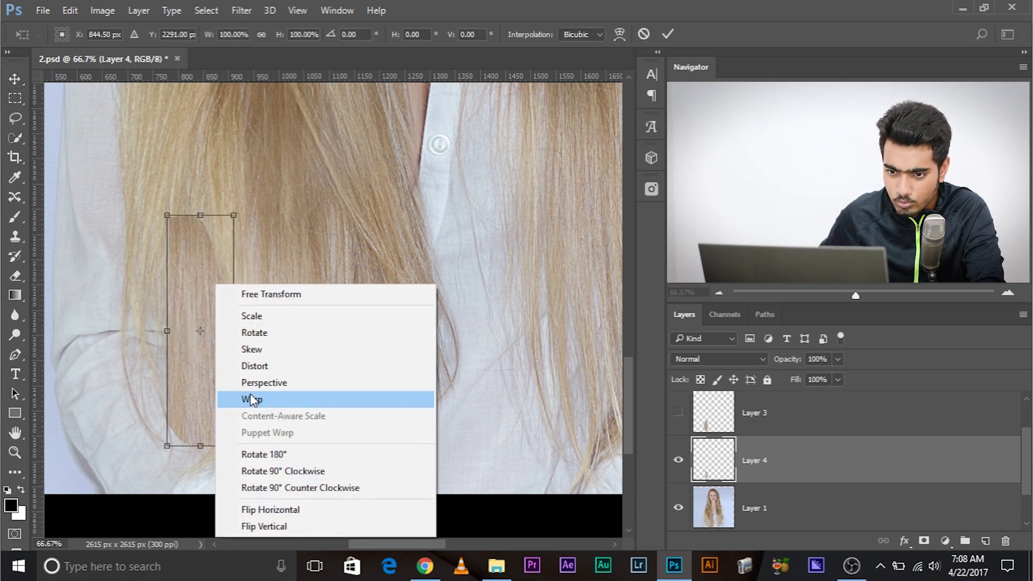
click(252, 401)
mouse_move(192, 220)
mouse_down()
mouse_move(248, 250)
mouse_move(238, 238)
mouse_move(180, 231)
mouse_move(189, 234)
mouse_up()
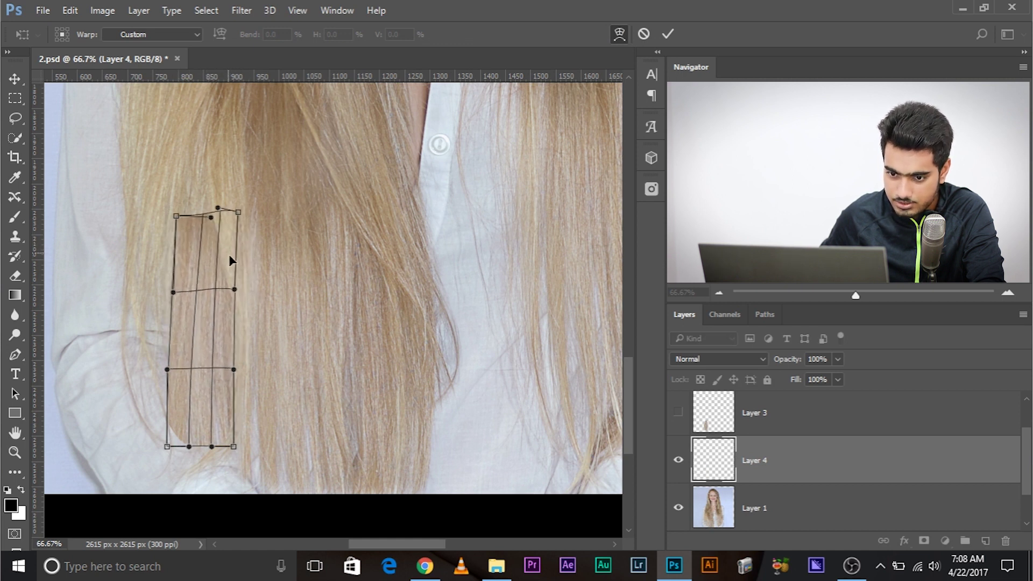
drag(227, 349, 228, 354)
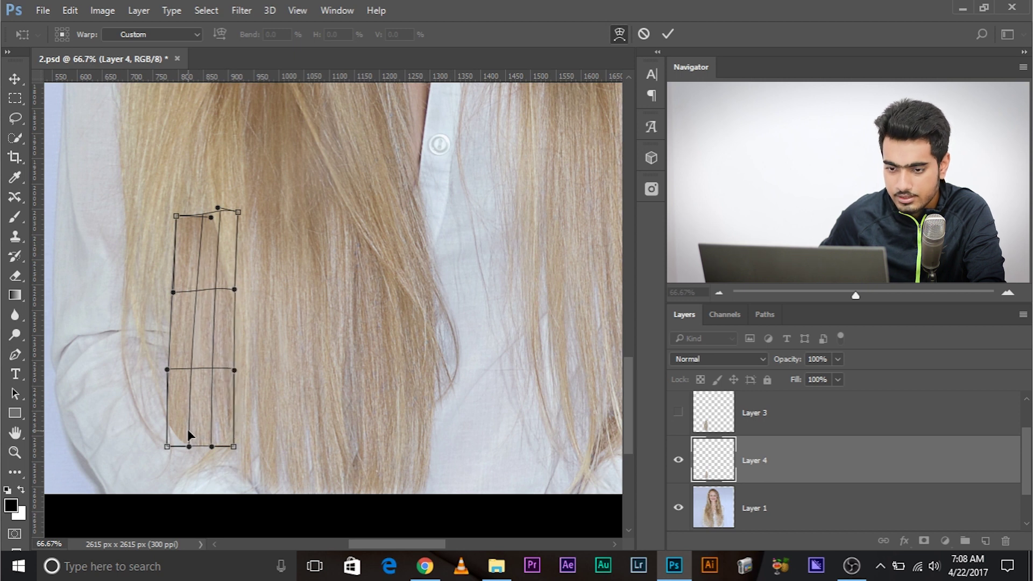
key(Return)
click(677, 460)
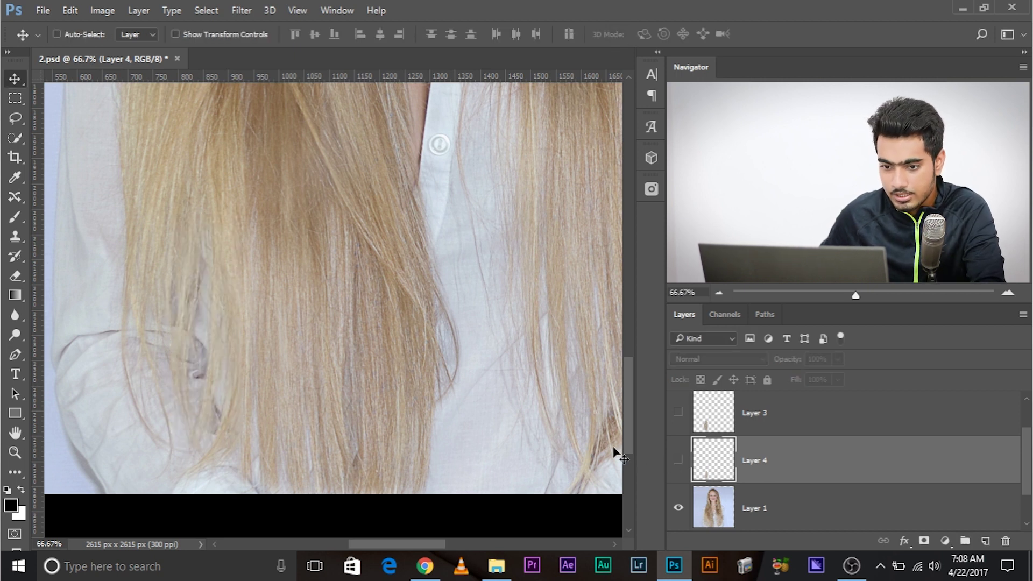
scroll(249, 302, right, 5)
Lasso a strip from the left-hand lock on Layer 1 and copy it to Layer 5.
scroll(428, 343, down, 2)
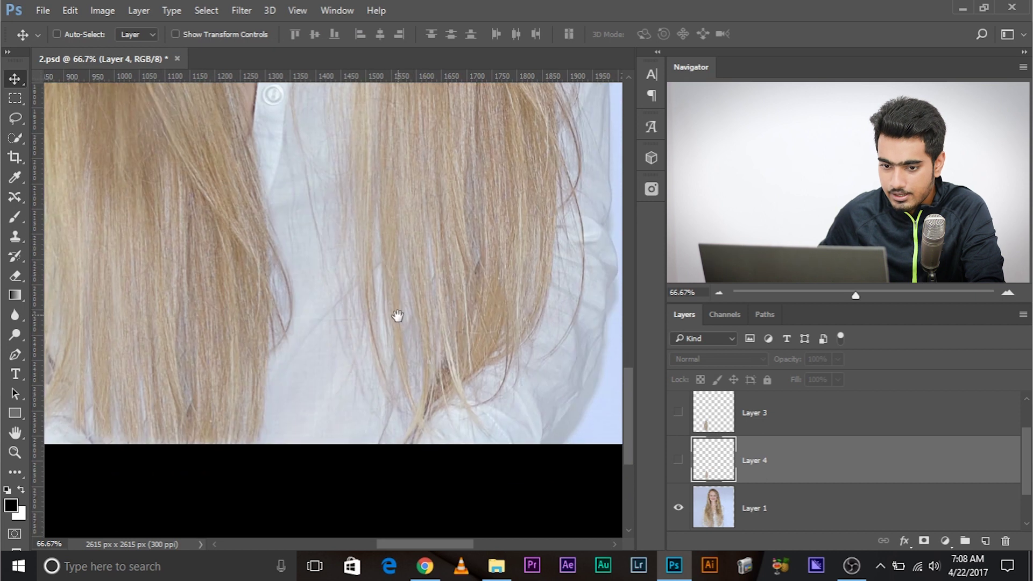
scroll(396, 315, left, 2)
key(l)
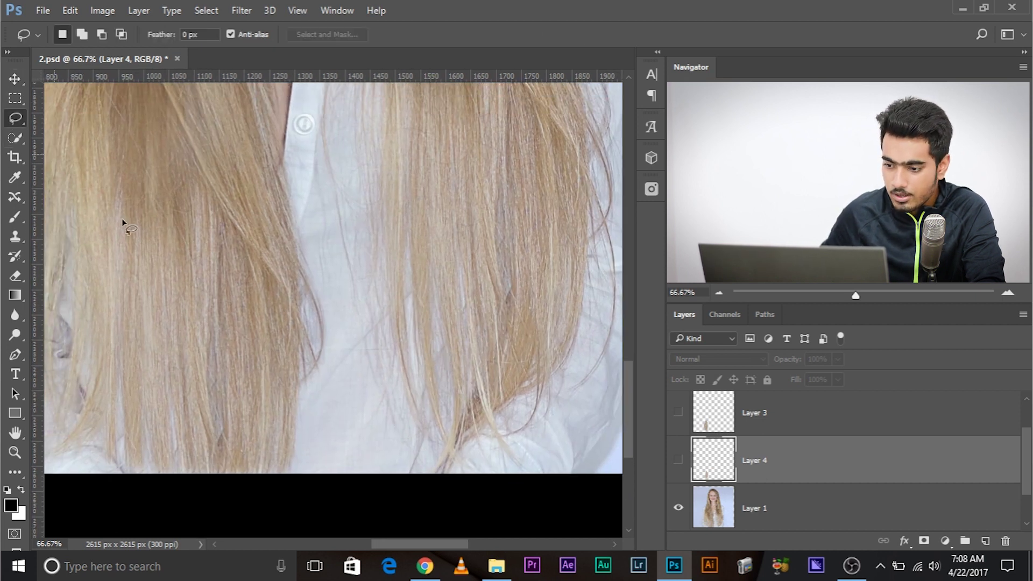
click(789, 508)
drag(346, 323, 372, 299)
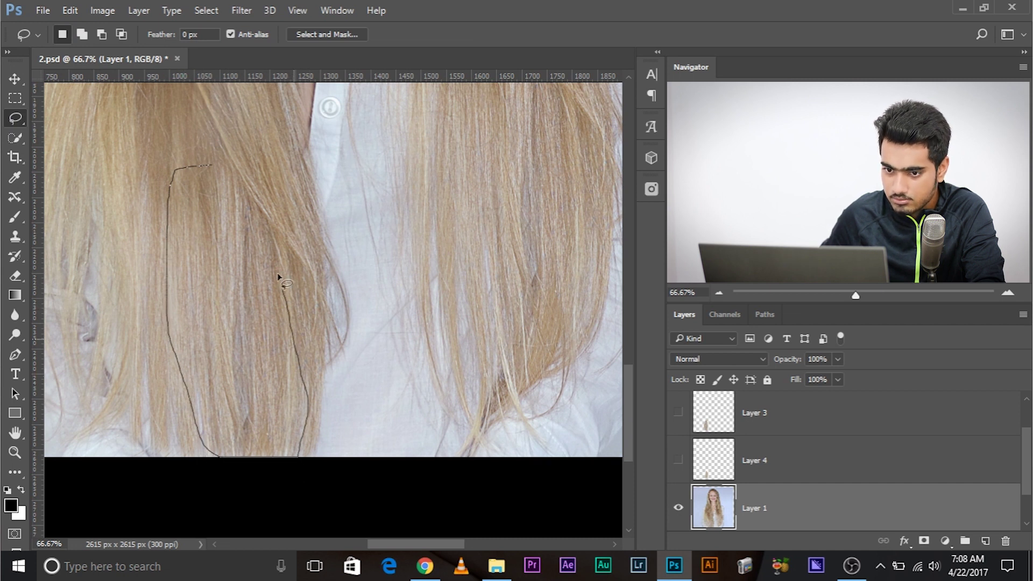
drag(216, 185, 212, 165)
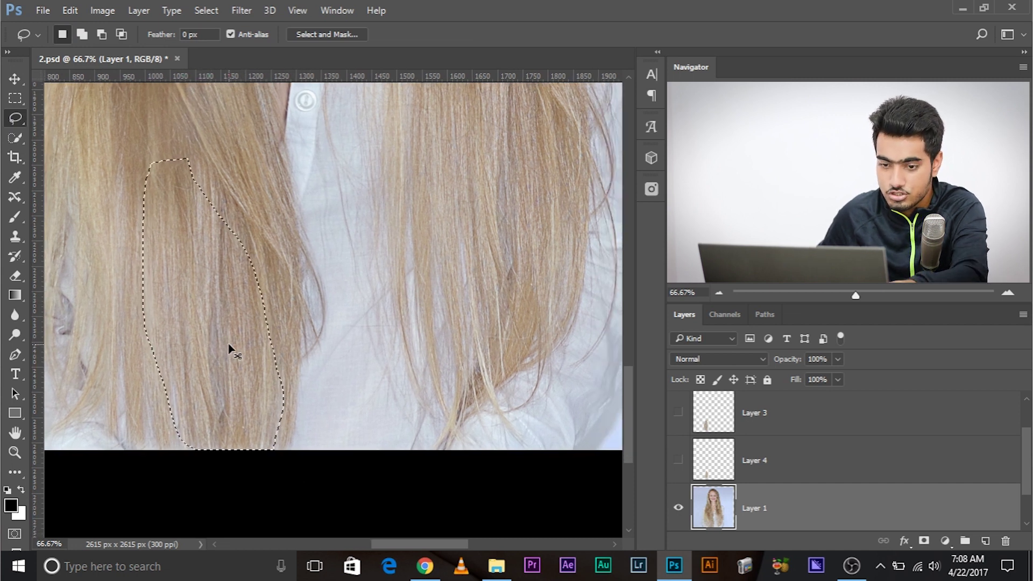
key(ctrl+j)
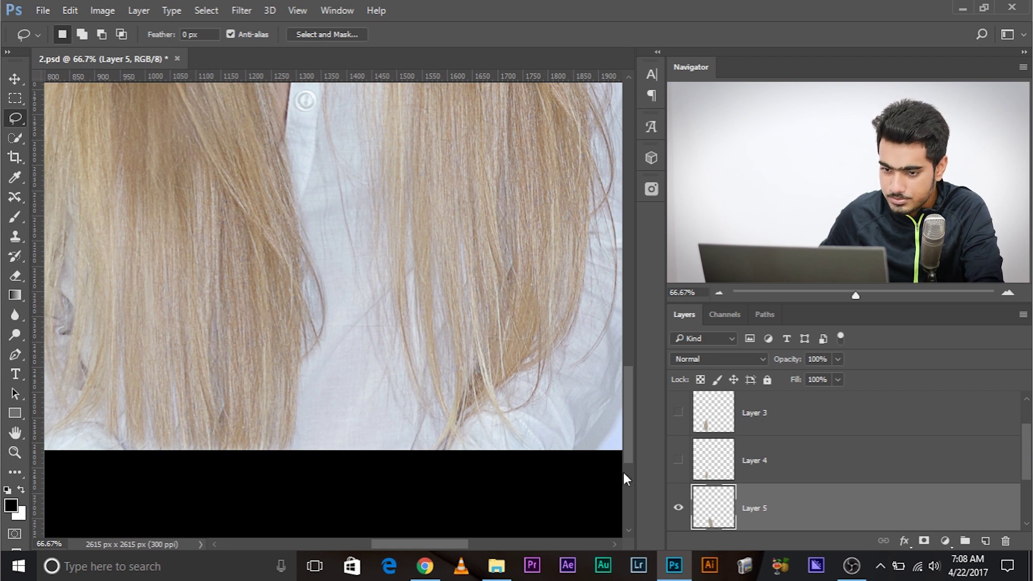
key(ctrl+t)
Move the Layer 5 piece into the right-hand lock and warp its top and right edges.
drag(256, 359, 492, 324)
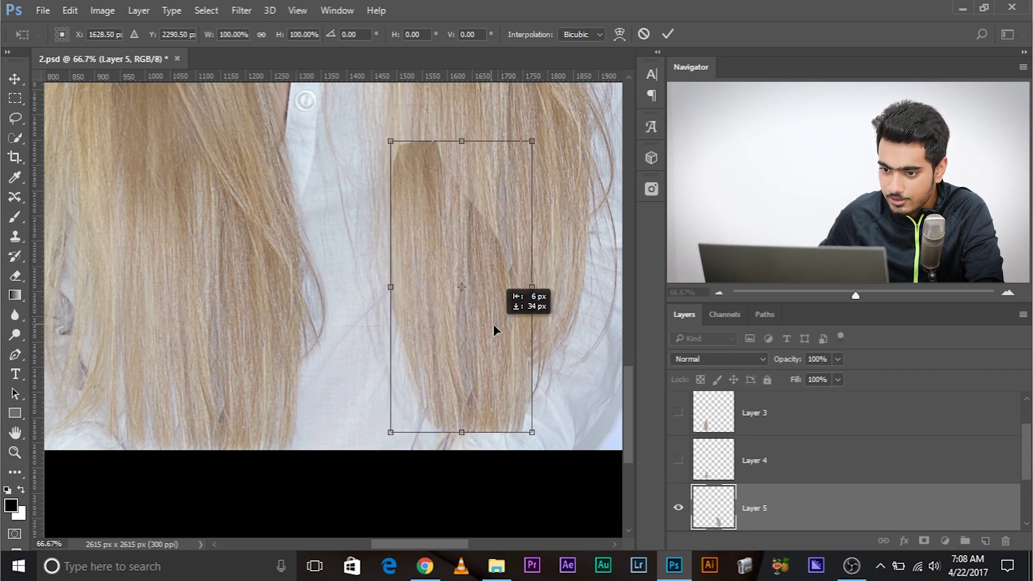
drag(457, 207, 446, 214)
right_click(446, 210)
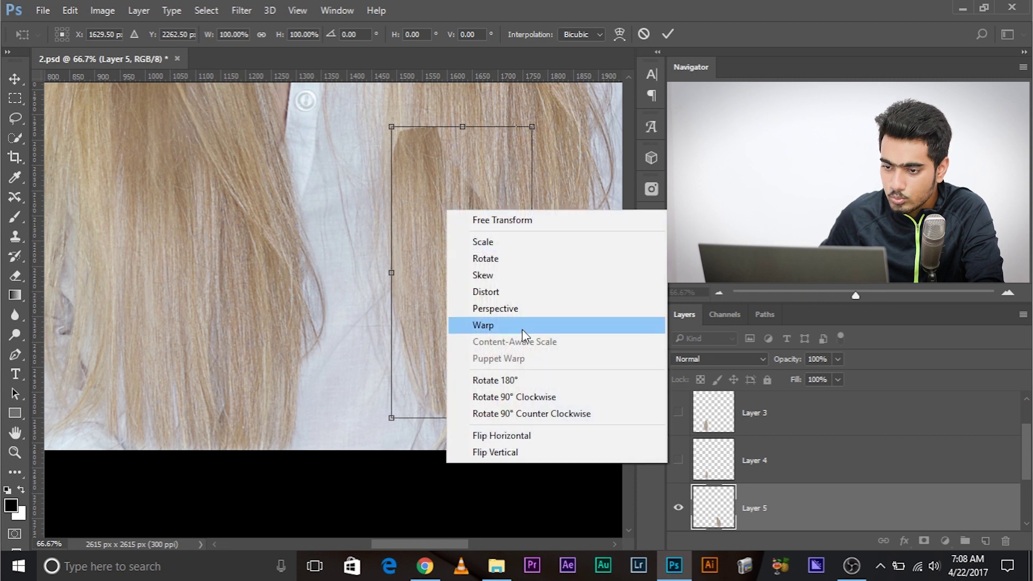
click(523, 327)
drag(398, 133, 401, 119)
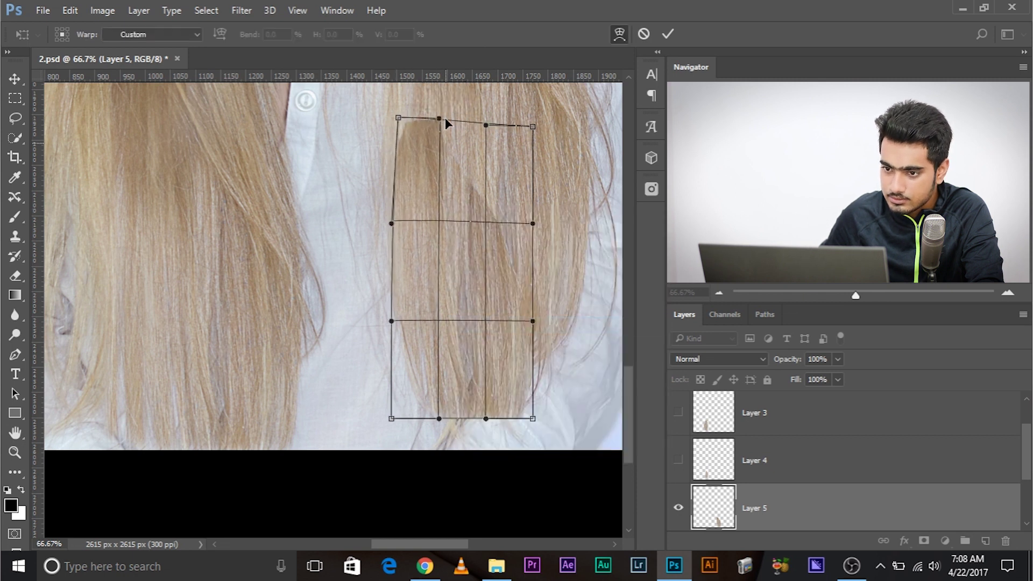
drag(517, 293, 524, 291)
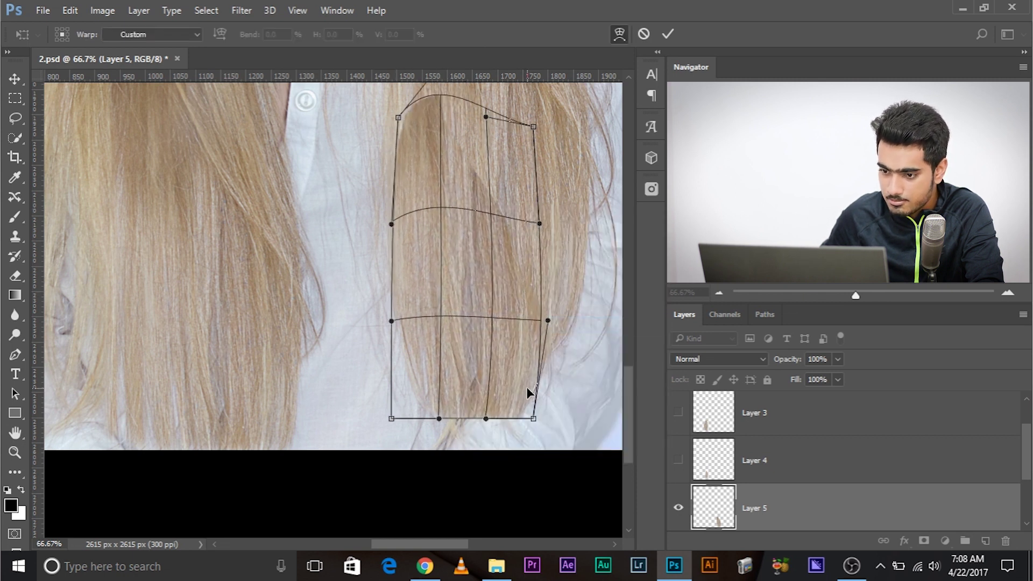
drag(531, 394, 530, 369)
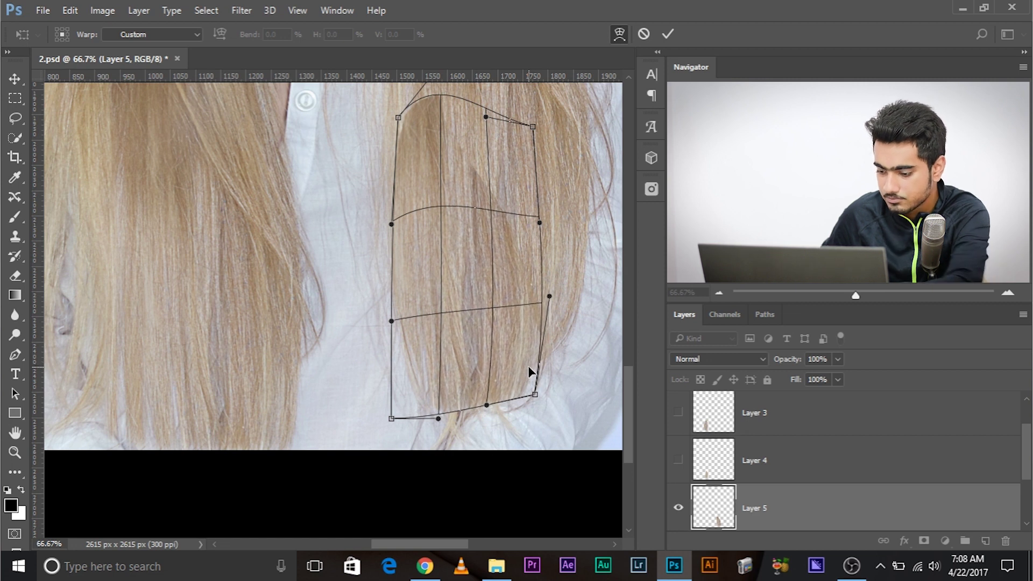
key(Return)
Flip the Layer 5 piece horizontally, tilt it -6.35°, reposition it, and commit.
key(l)
scroll(528, 366, right, 3)
scroll(498, 315, up, 2)
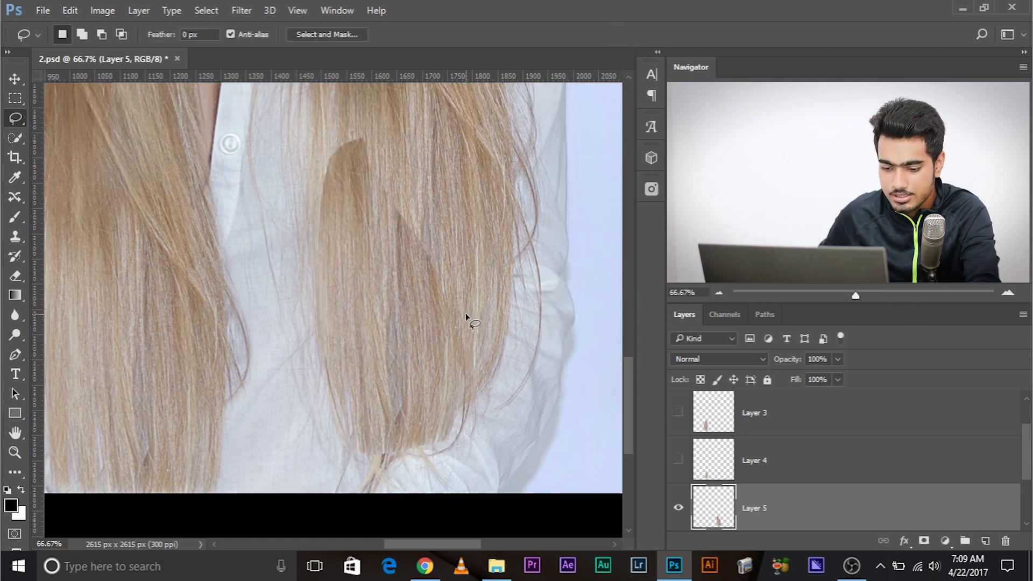
key(ctrl+t)
right_click(378, 285)
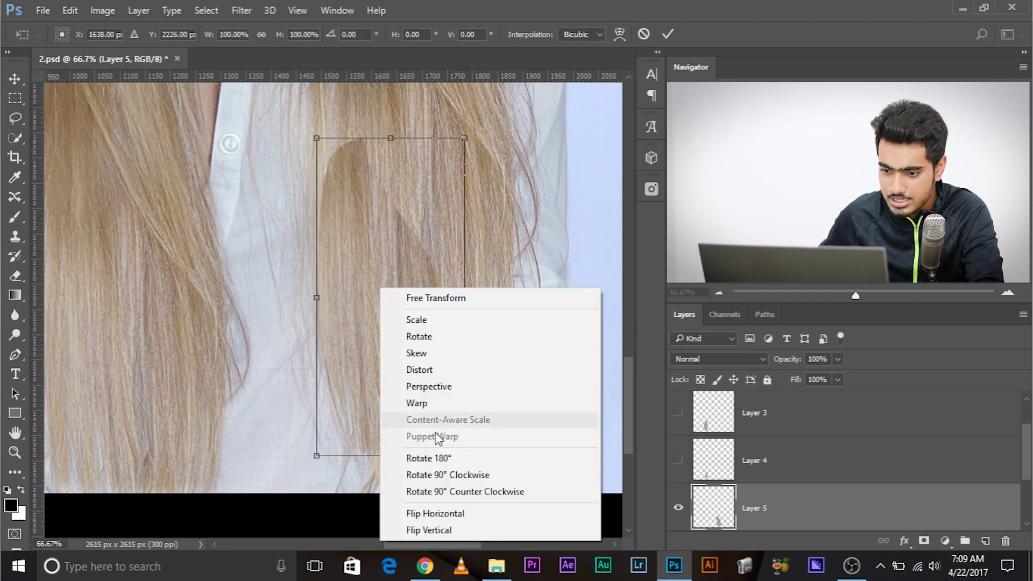
click(441, 514)
mouse_move(420, 372)
mouse_down()
mouse_move(437, 344)
mouse_move(434, 358)
mouse_up()
drag(535, 134, 522, 116)
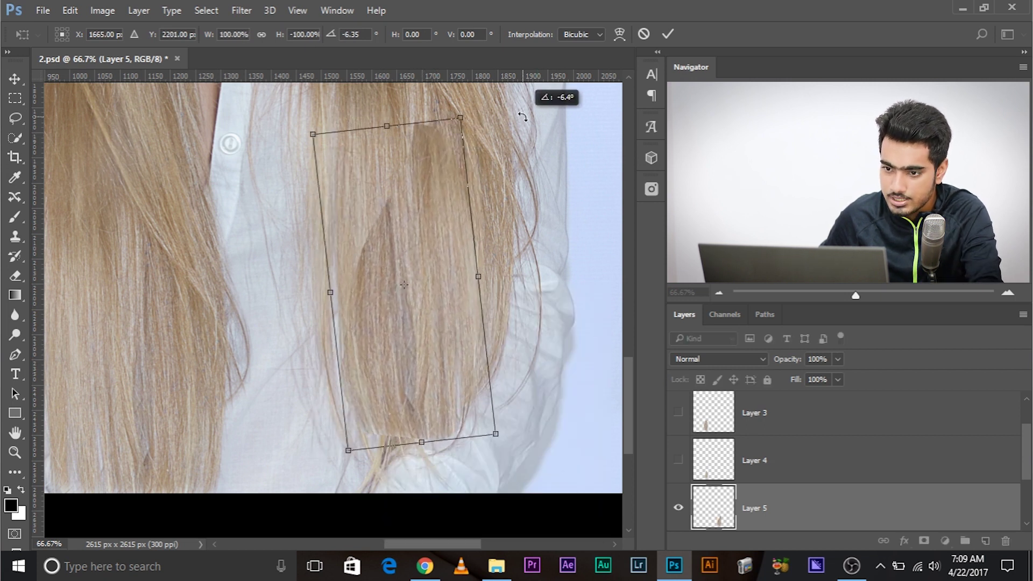
mouse_move(436, 345)
mouse_down()
mouse_move(424, 343)
mouse_move(418, 311)
mouse_move(433, 362)
mouse_move(417, 345)
mouse_move(498, 342)
mouse_move(444, 346)
mouse_move(455, 344)
mouse_move(453, 371)
mouse_move(456, 351)
mouse_up()
key(Return)
Dismiss the no-pixels-selected warning after an empty copy attempt.
key(l)
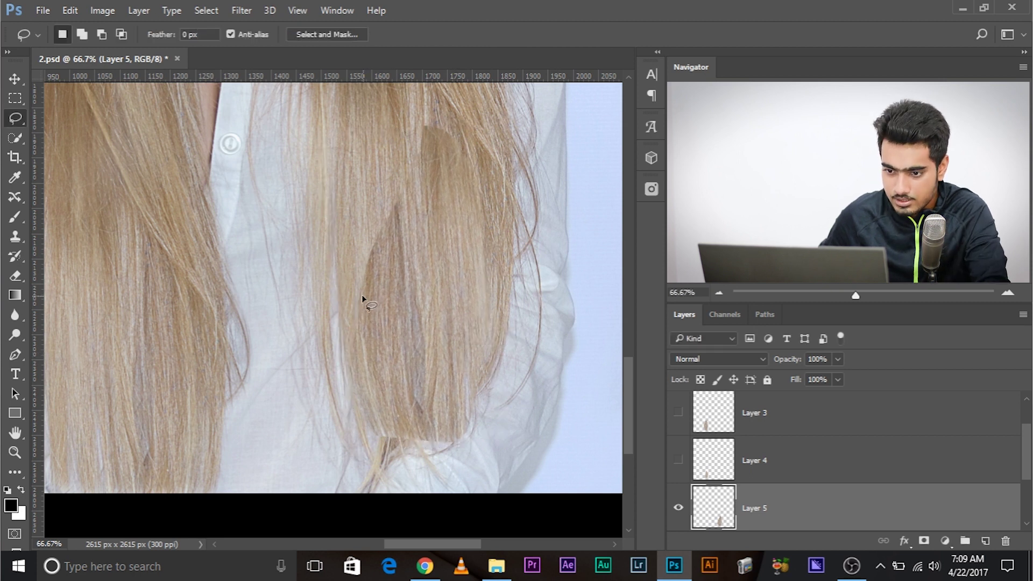
scroll(362, 295, left, 5)
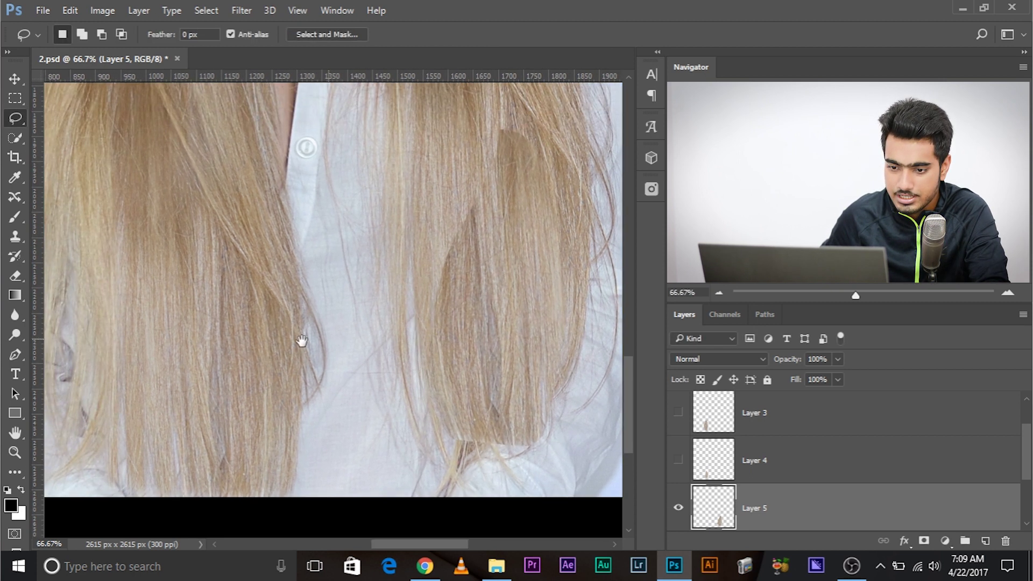
drag(301, 340, 315, 317)
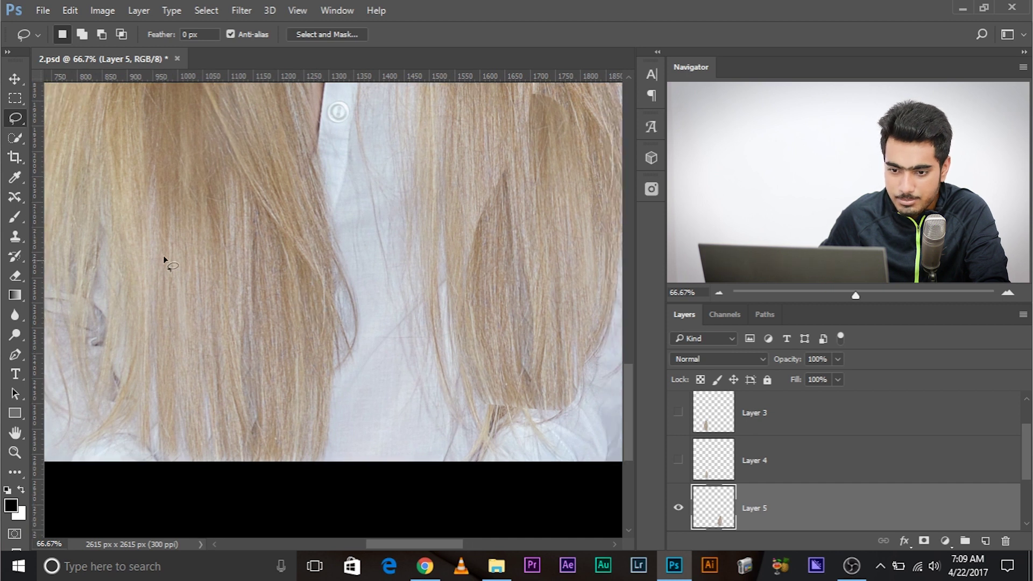
key(ctrl+j)
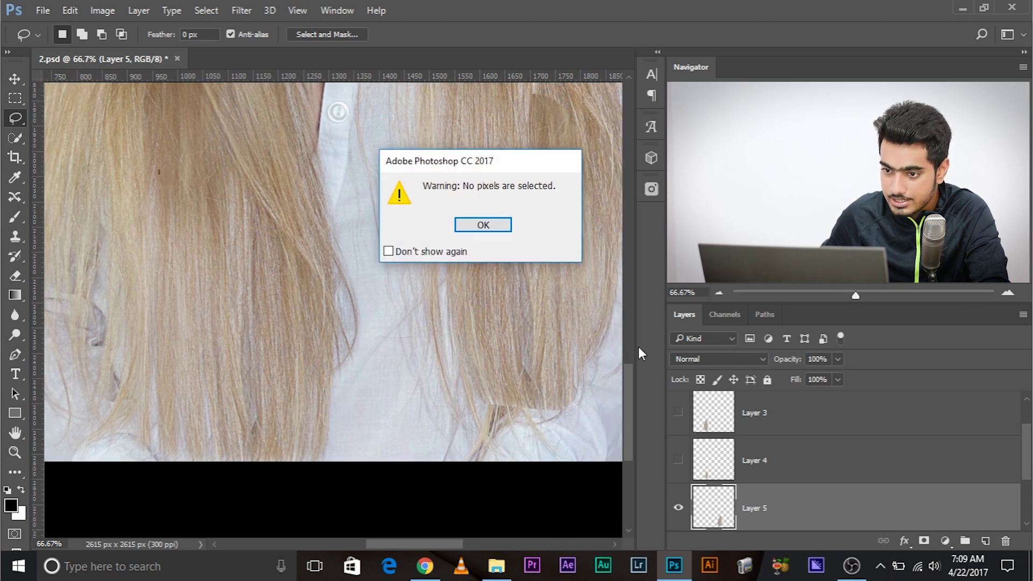
click(483, 225)
scroll(805, 463, down, 2)
Copy a hair strand from Layer 1 to Layer 6 and move it over the right-hand gap.
click(806, 463)
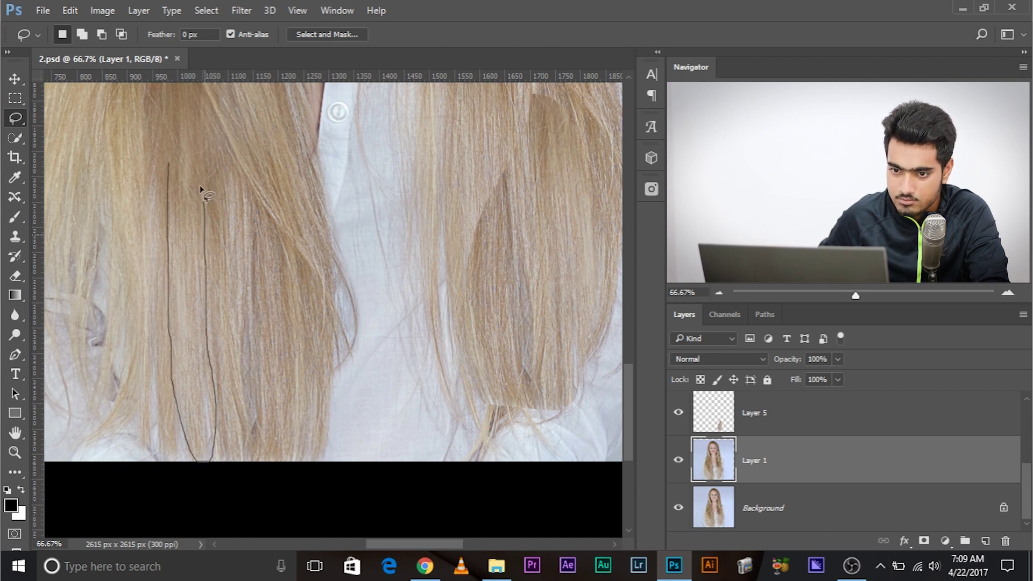
drag(205, 199, 193, 161)
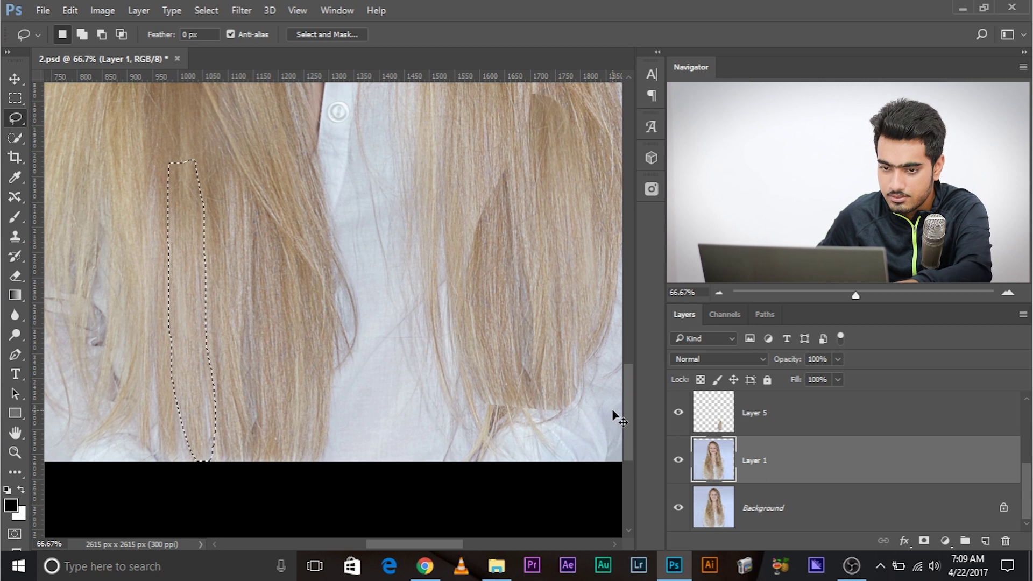
key(ctrl+j)
key(v)
drag(187, 338, 449, 308)
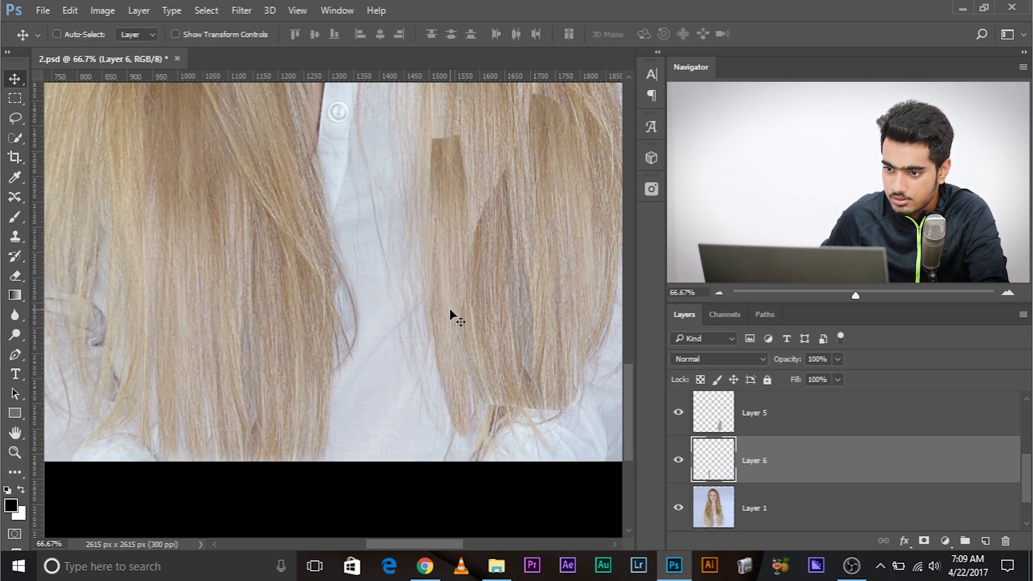
Hide Layers 5 and 6, then show Layer 6 again to compare.
scroll(619, 438, up, 1)
drag(677, 461, 678, 412)
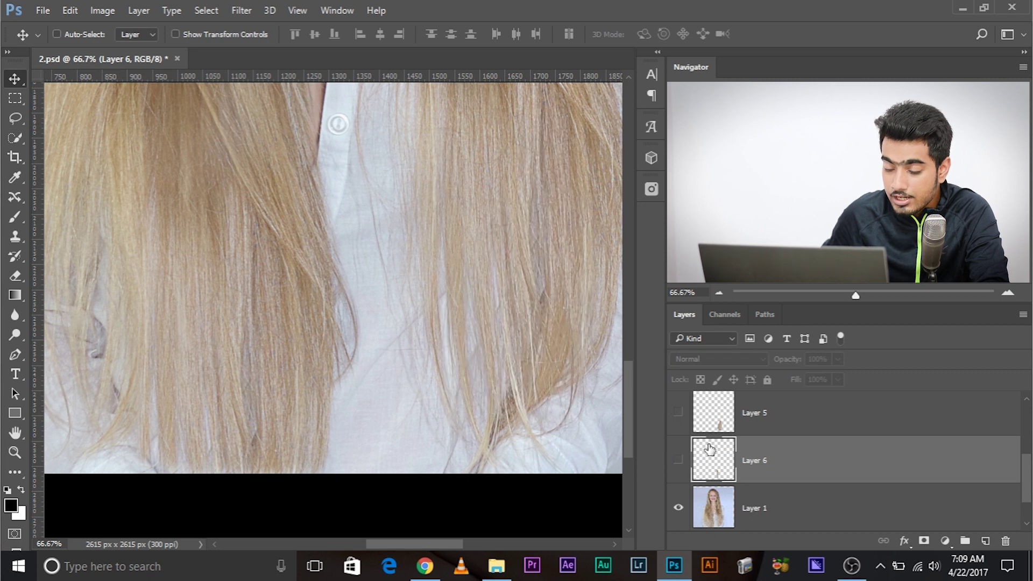
scroll(710, 449, down, 1)
scroll(446, 350, left, 3)
scroll(446, 351, up, 2)
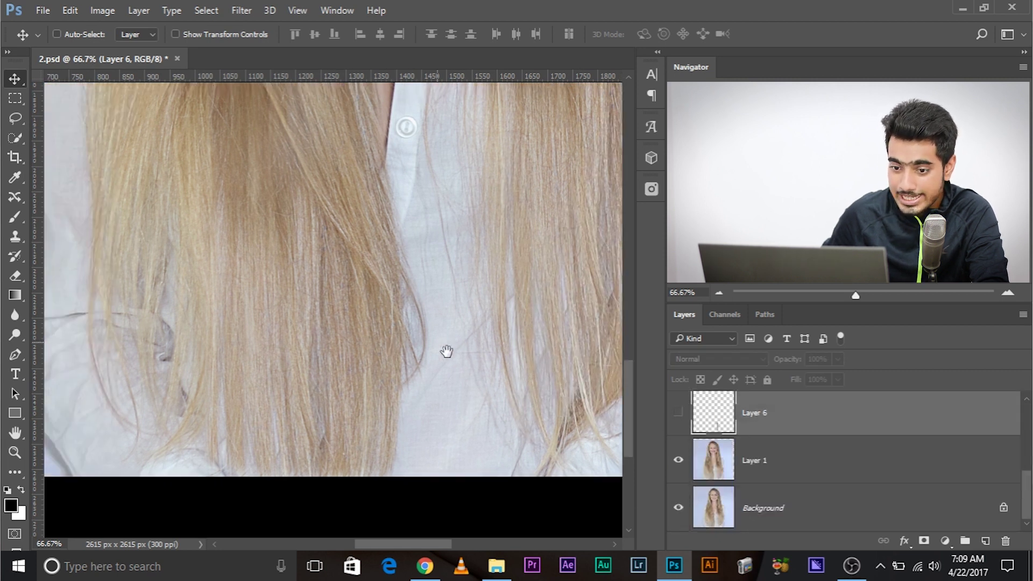
click(678, 413)
Add a layer mask to Layer 6 and set the Brush tool to 30% flow.
scroll(350, 351, right, 5)
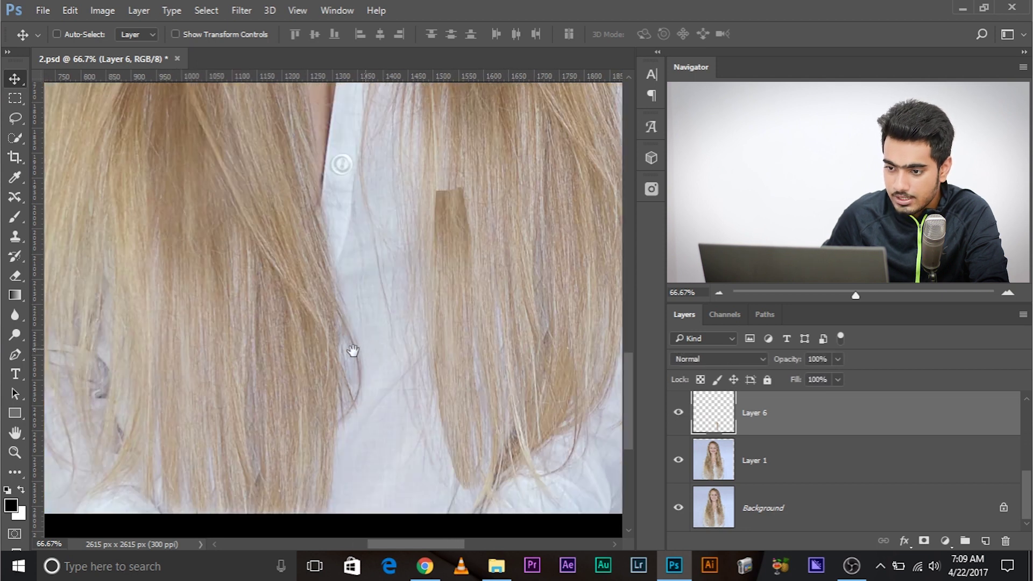
scroll(363, 383, up, 1)
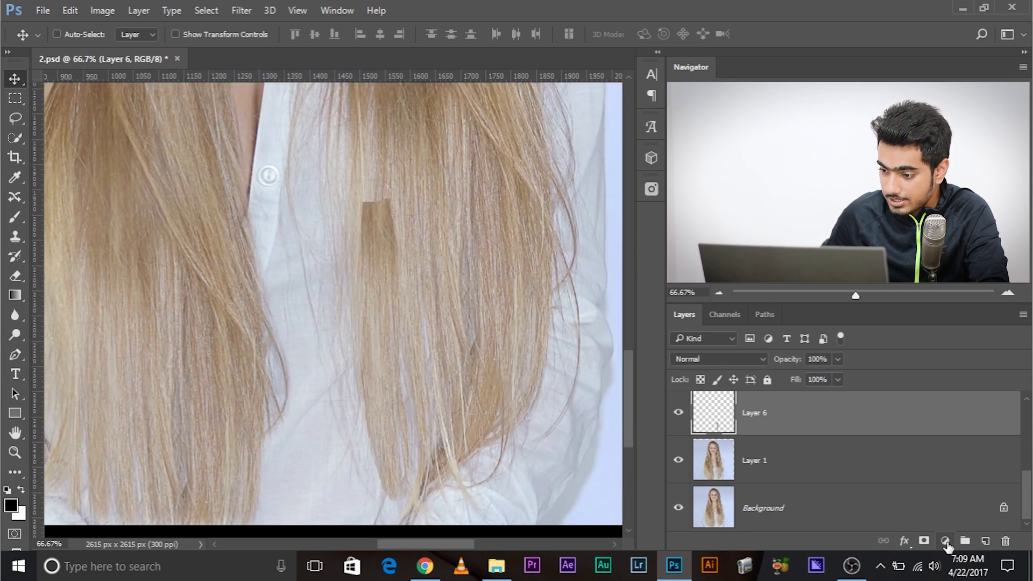
click(924, 541)
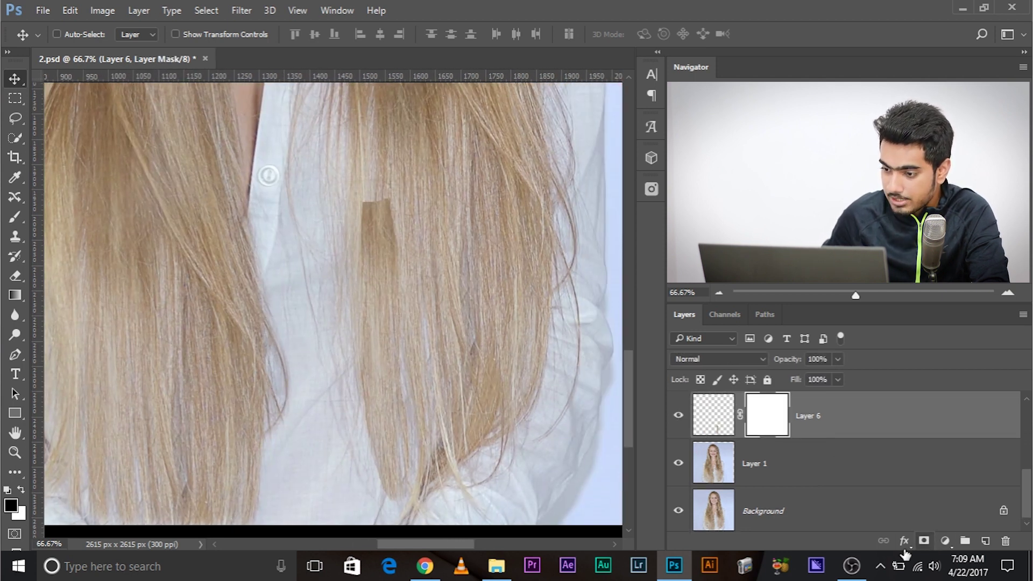
click(11, 216)
drag(265, 265, 212, 311)
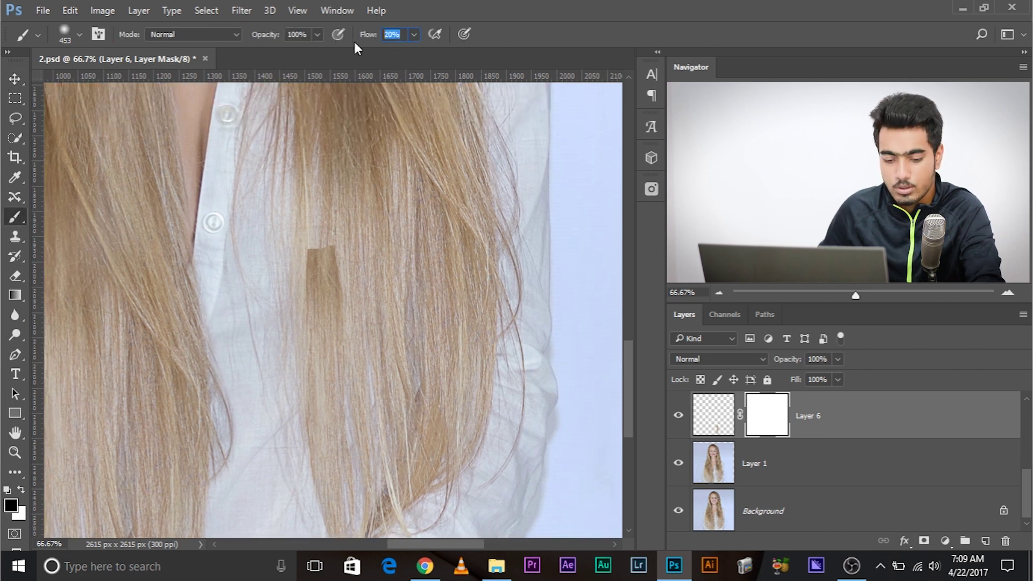
text(30)
key(Return)
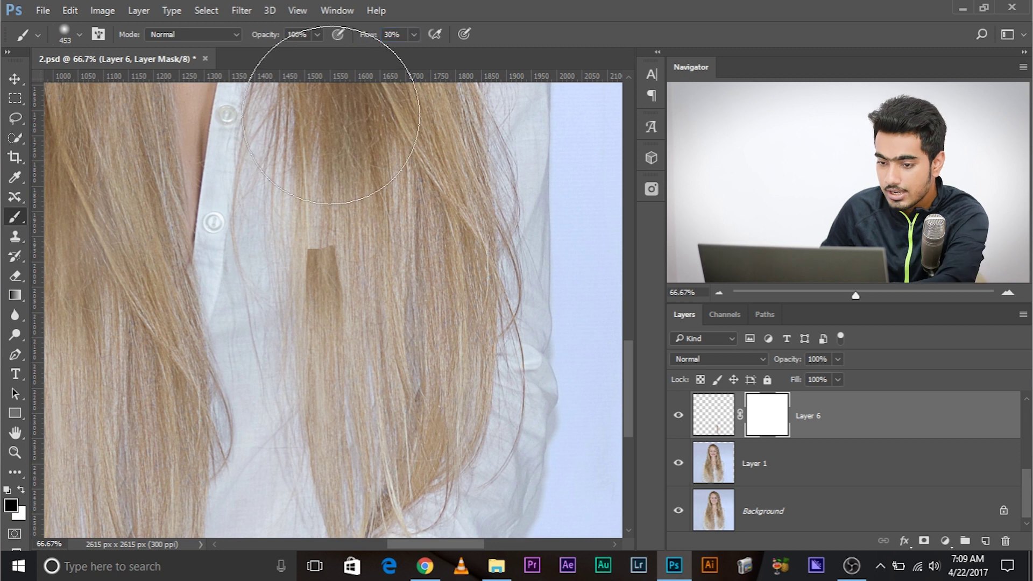
Resize the brush and paint black on the mask along the patch edge and hair ends.
right_click(276, 248)
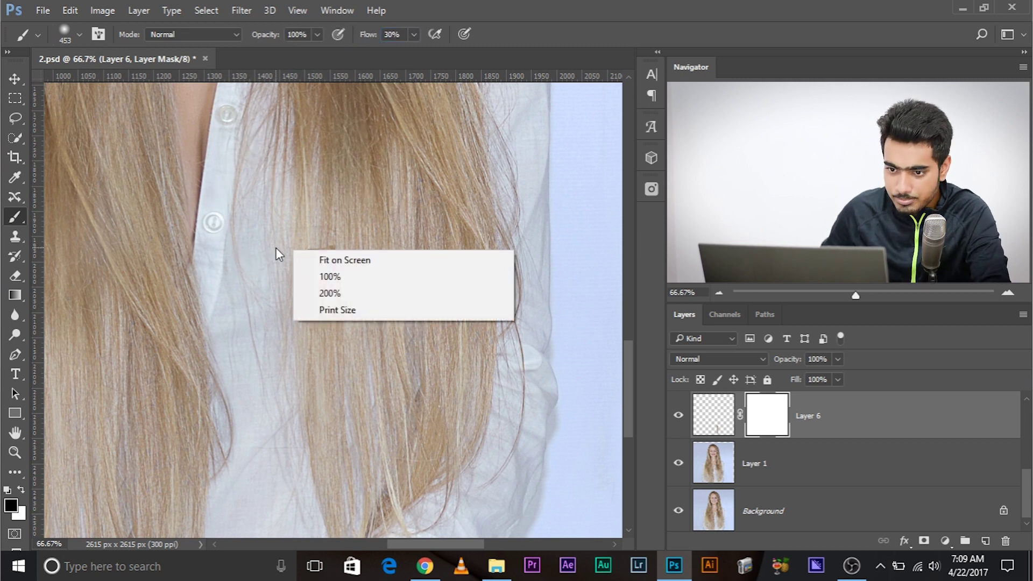
drag(275, 249, 199, 224)
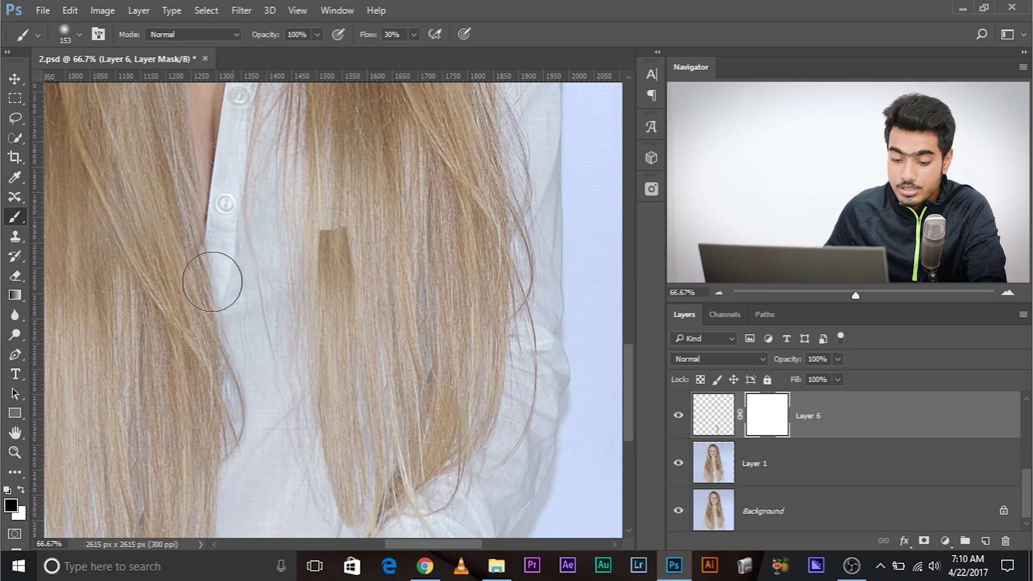
mouse_move(260, 268)
mouse_down()
mouse_move(334, 268)
mouse_move(270, 267)
mouse_move(272, 130)
mouse_move(248, 376)
mouse_move(252, 106)
mouse_up()
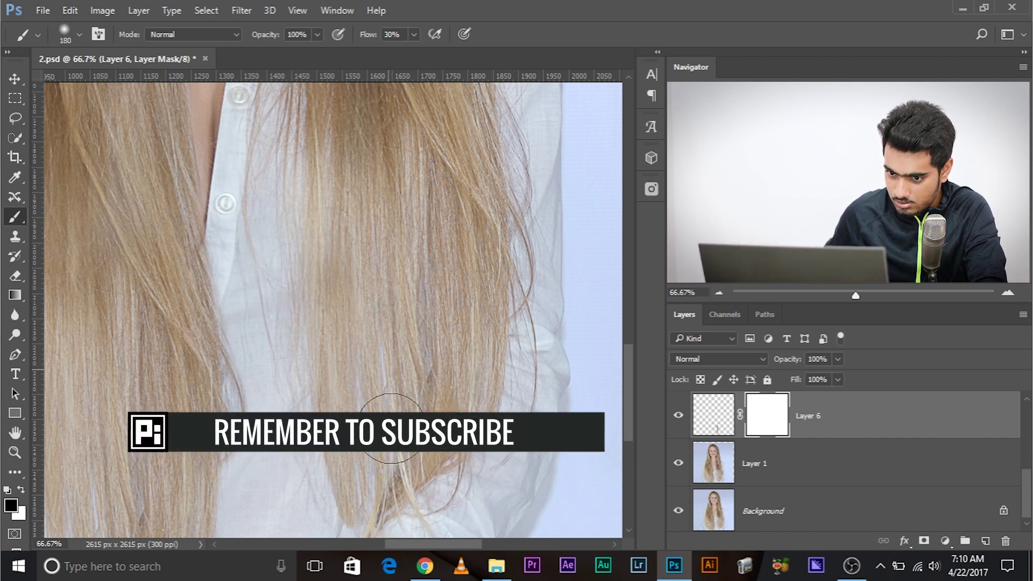
scroll(410, 392, down, 1)
drag(276, 369, 267, 367)
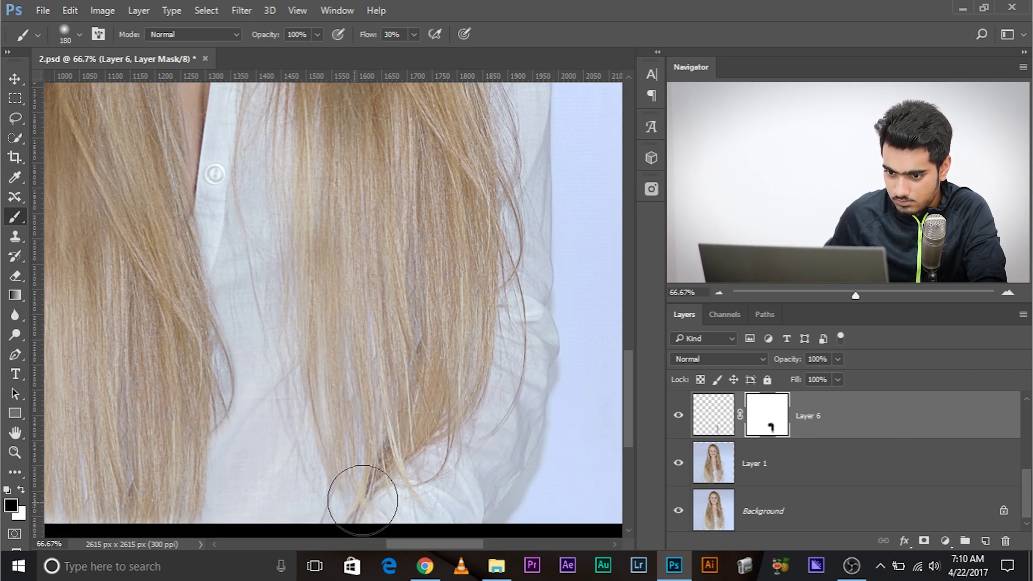
drag(361, 500, 346, 495)
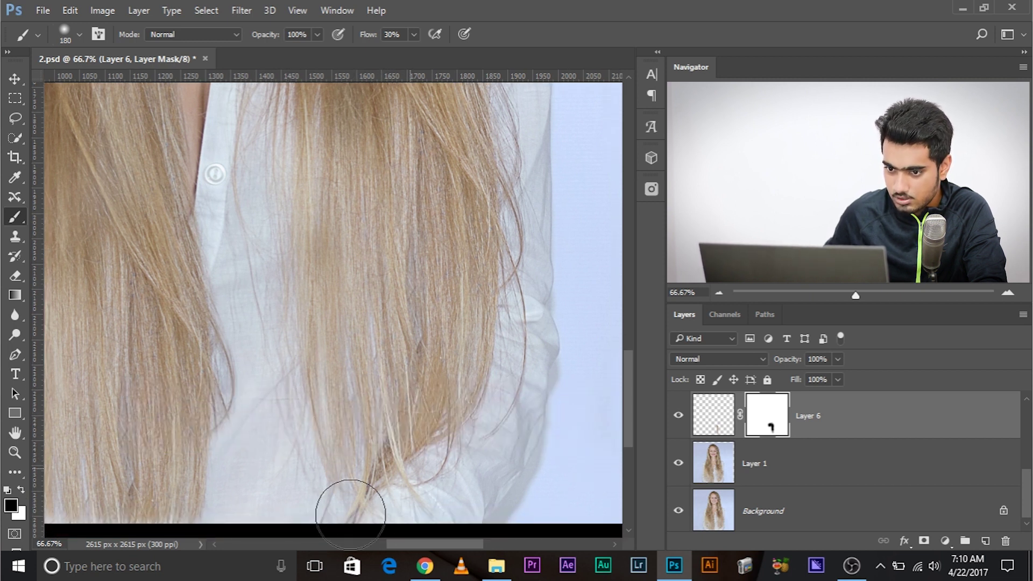
click(677, 416)
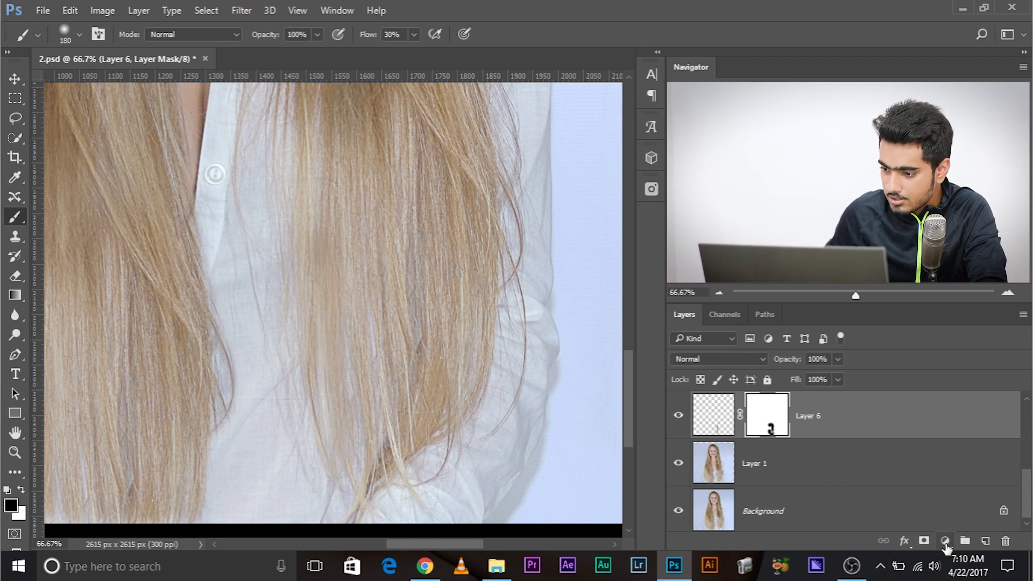
Add a Curves adjustment layer and clip it to Layer 6.
click(945, 541)
click(934, 302)
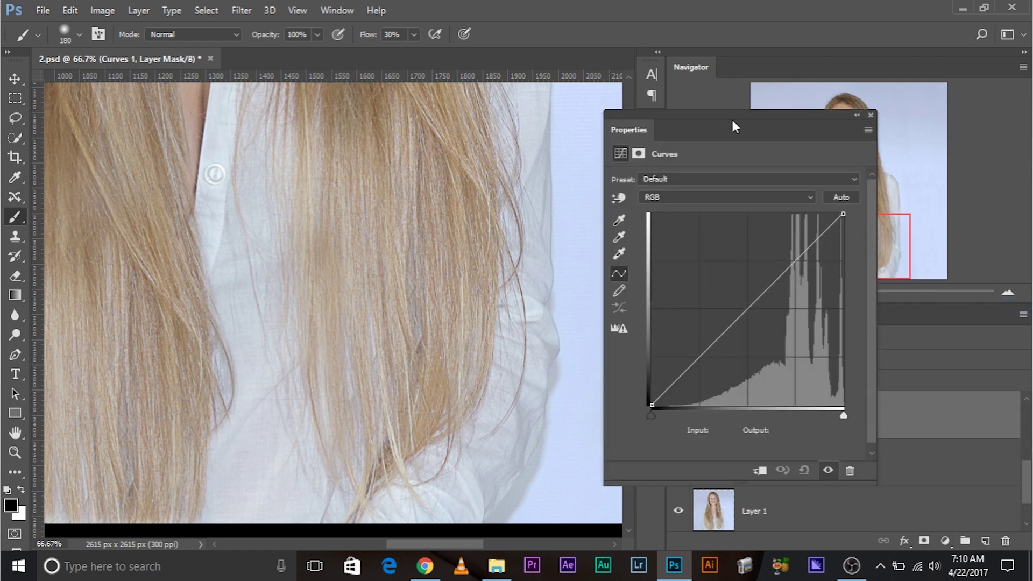
drag(785, 120, 556, 96)
click(712, 93)
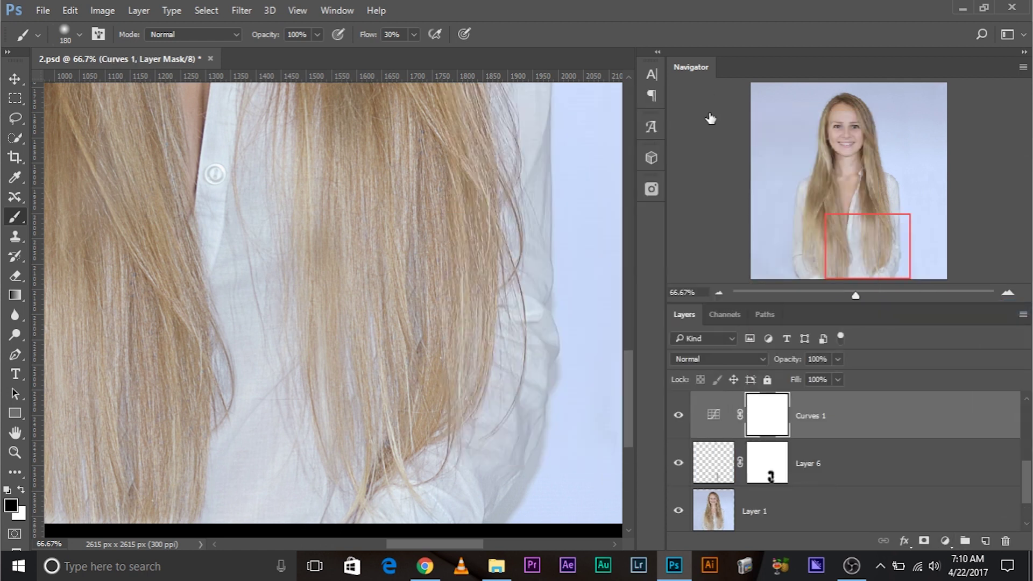
alt+click(713, 435)
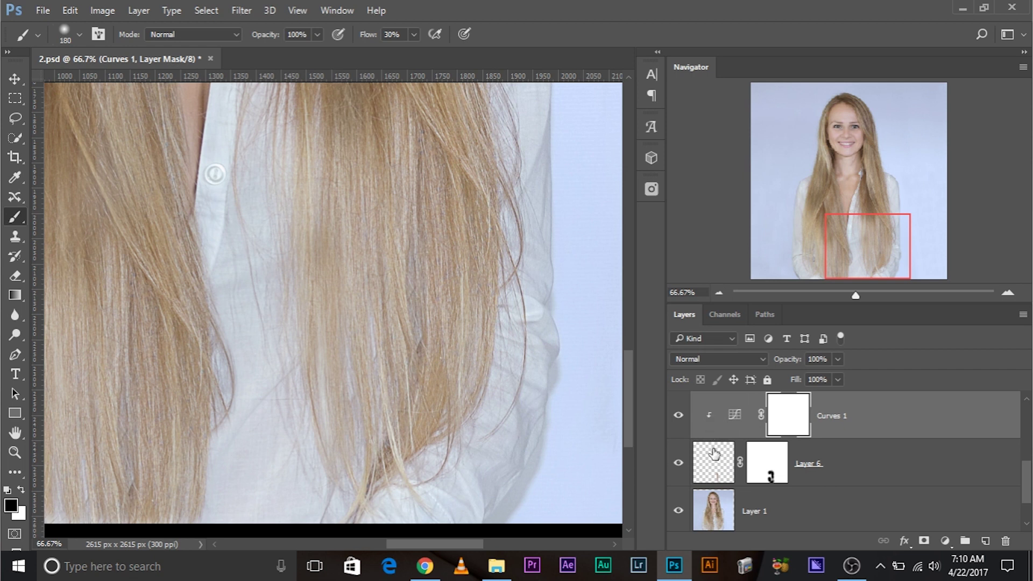
Raise the Curves 1 midpoint to brighten the hair patch.
double_click(731, 420)
drag(599, 277, 603, 259)
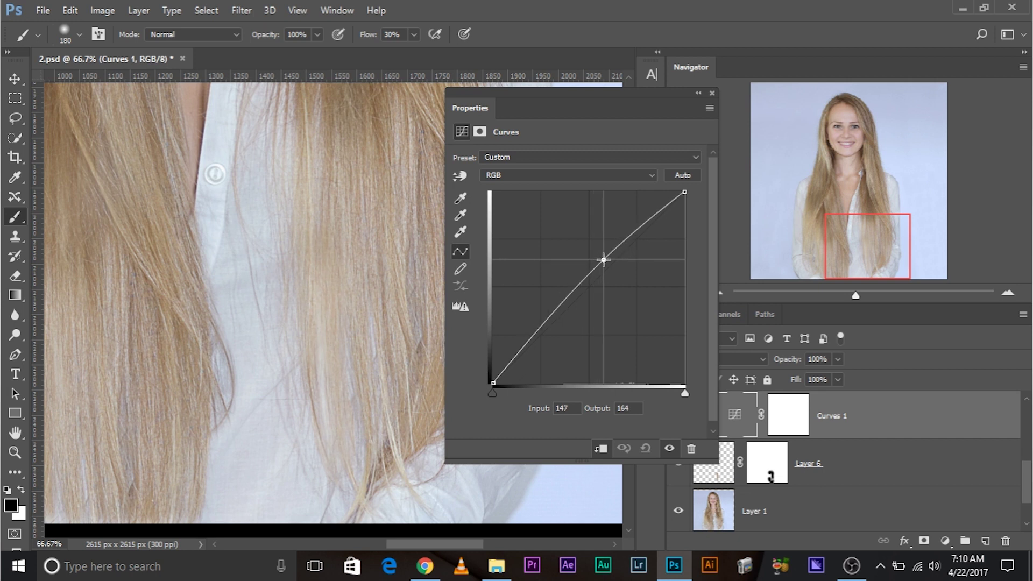
click(711, 93)
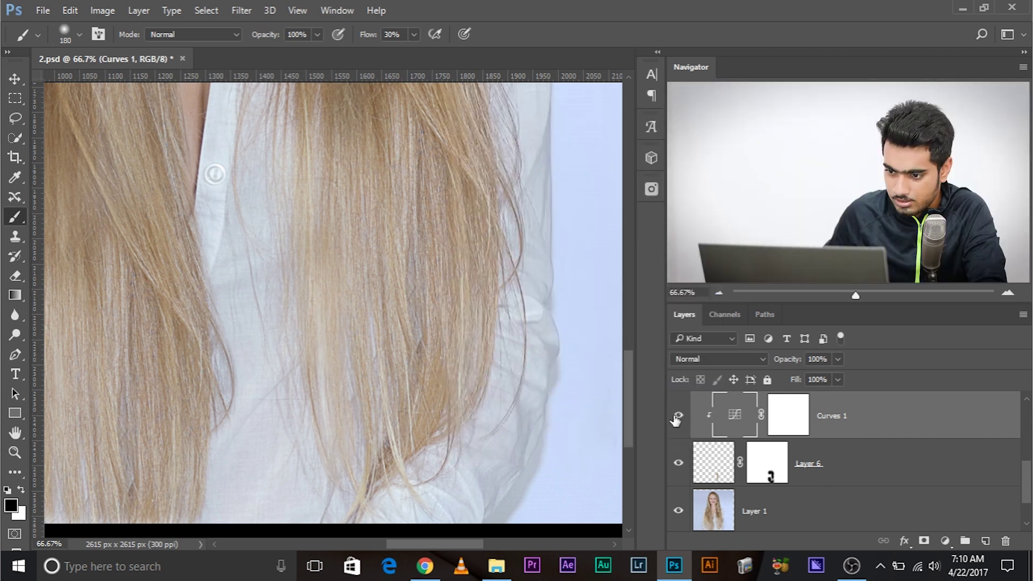
scroll(390, 293, up, 1)
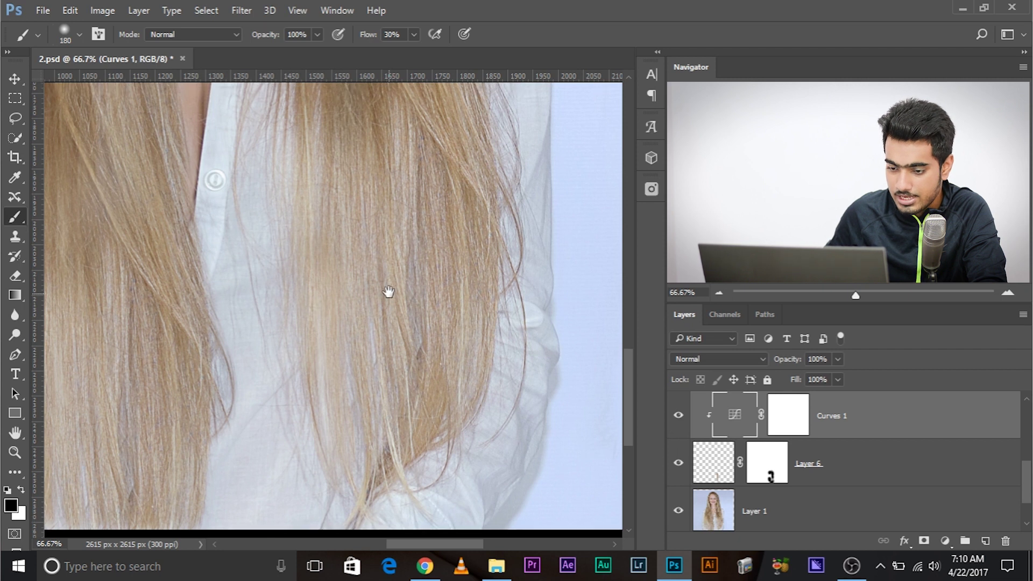
scroll(423, 341, up, 1)
Lower a shadow point and adjust an upper point on Curves 1 for a gentle S-curve.
double_click(734, 417)
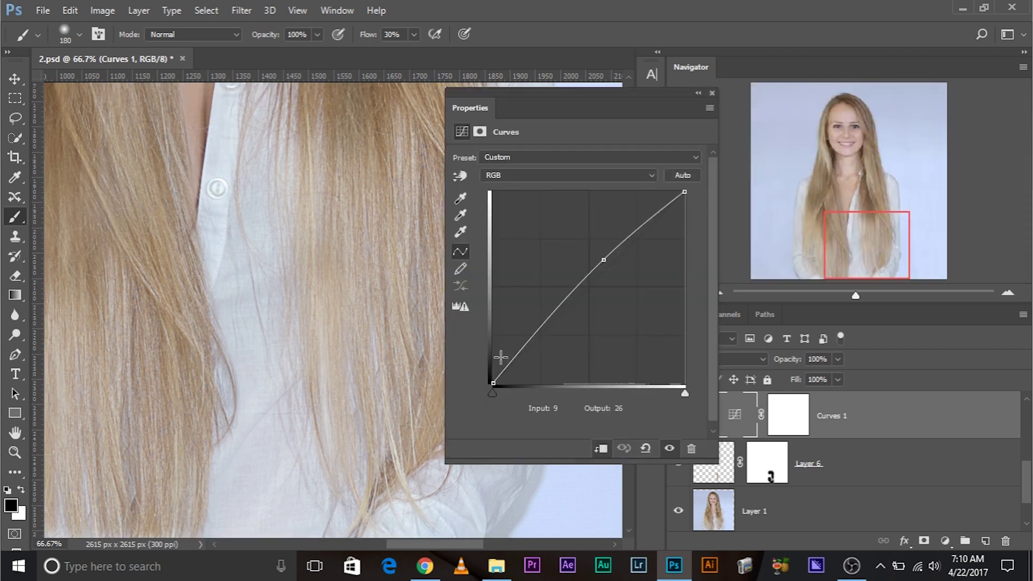
mouse_move(517, 355)
mouse_down()
mouse_move(531, 361)
mouse_move(525, 347)
mouse_up()
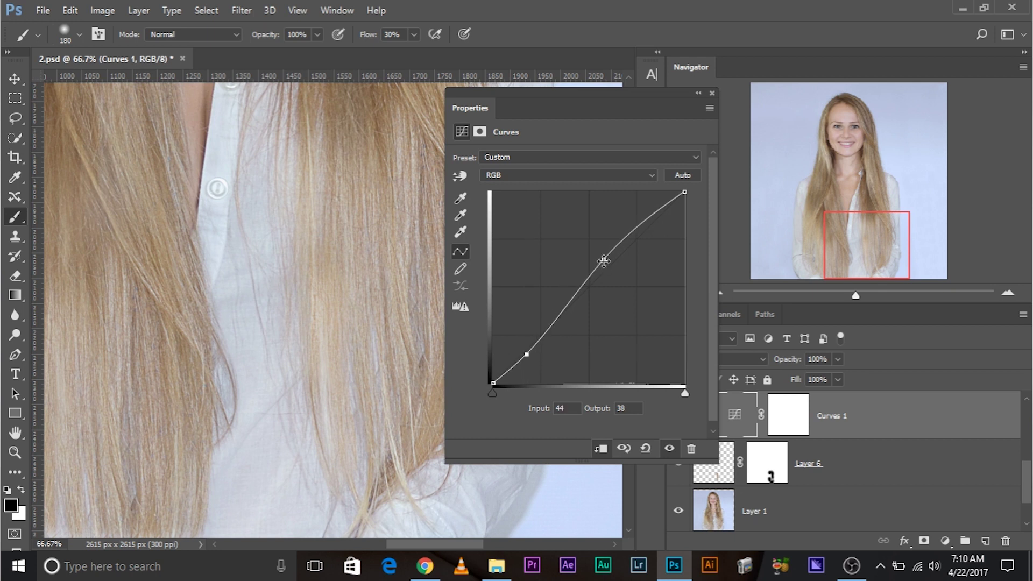
drag(604, 261, 605, 263)
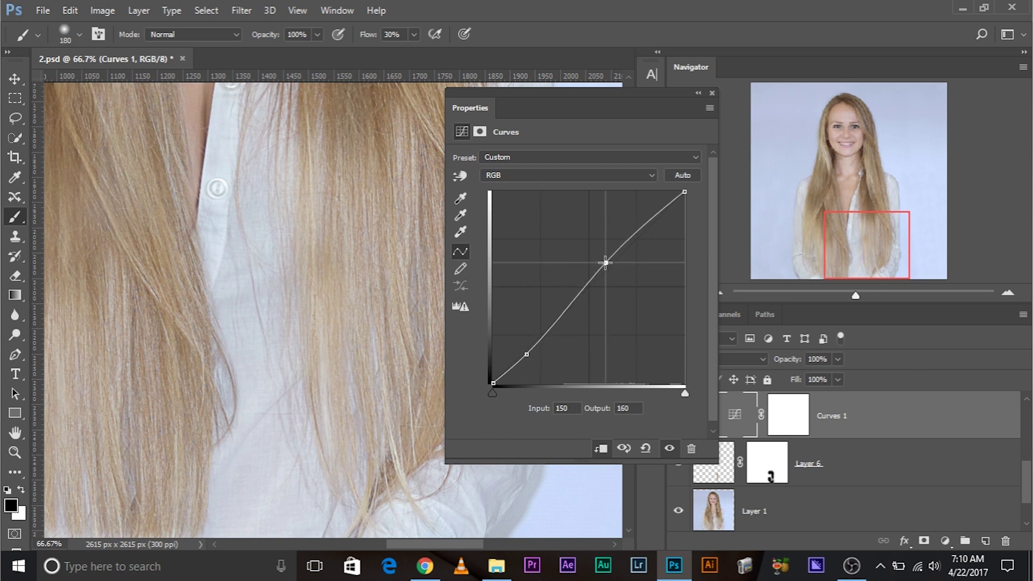
click(712, 94)
scroll(757, 441, up, 2)
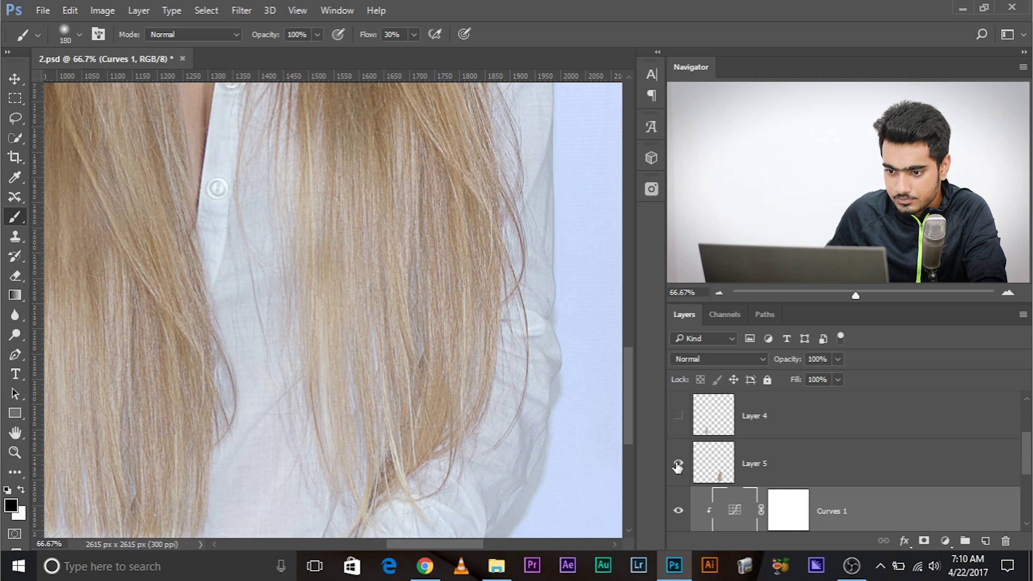
Show Layer 5 again, select it and add a layer mask.
click(678, 463)
scroll(364, 308, right, 1)
click(797, 469)
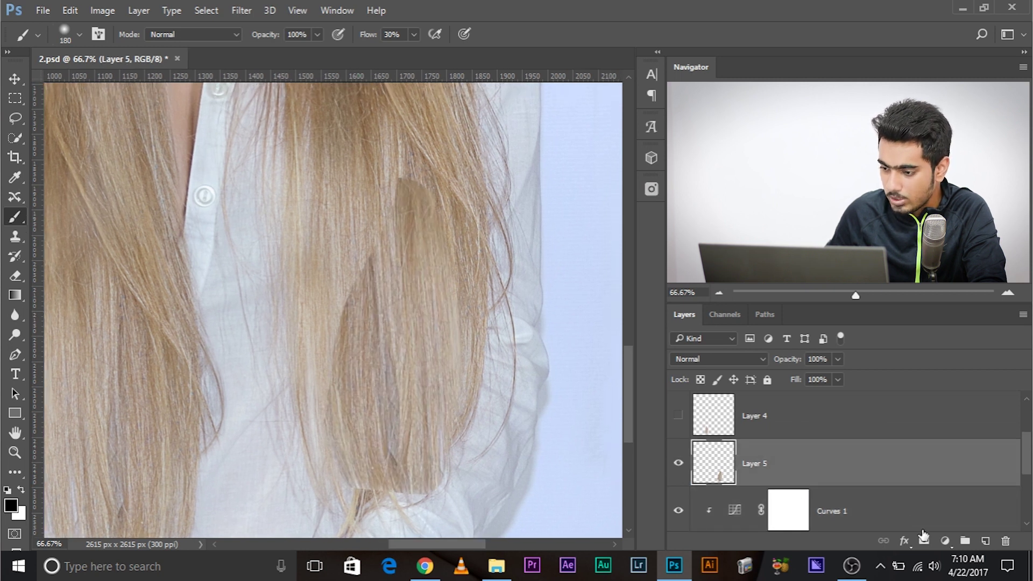
click(923, 536)
Paint away Layer 5's patch edges with a 240 px brush, comparing it on and off.
drag(139, 242, 156, 249)
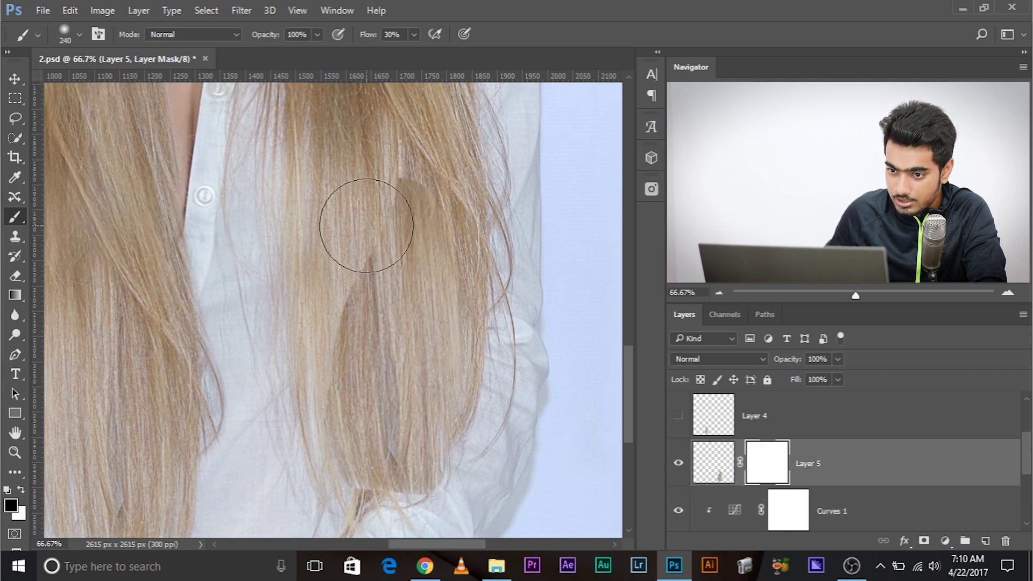
click(373, 214)
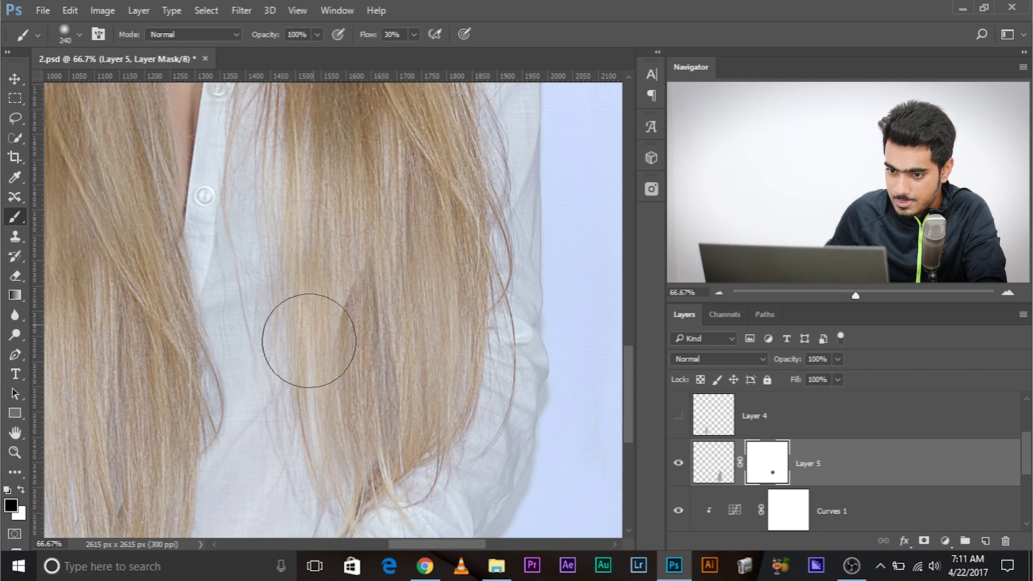
drag(286, 391, 284, 465)
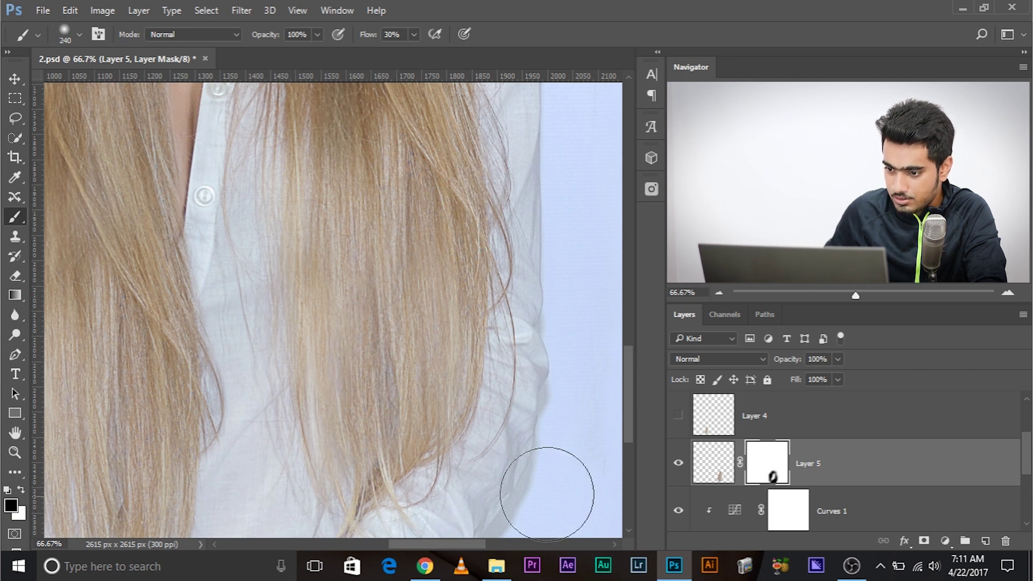
click(680, 462)
click(680, 464)
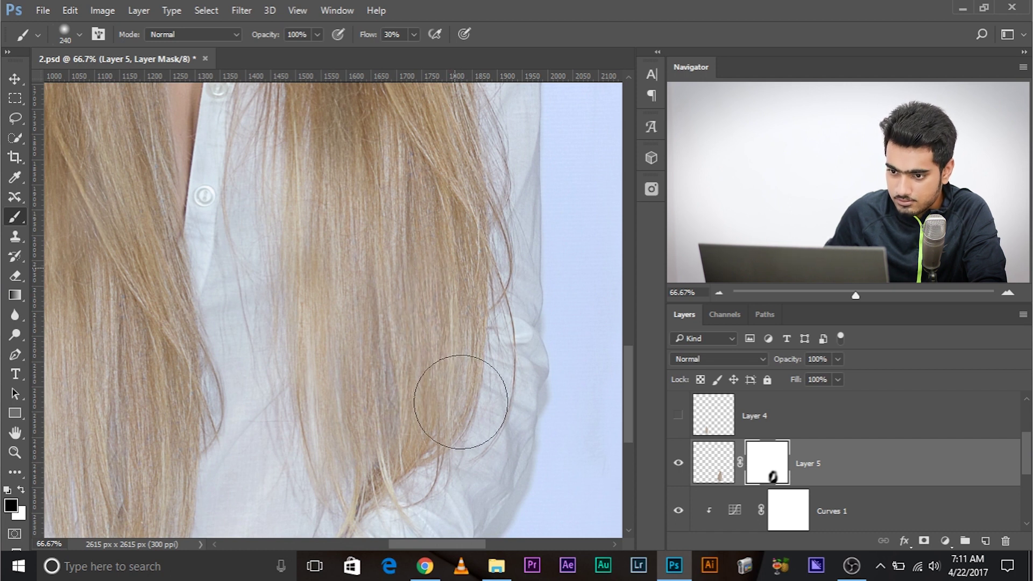
click(680, 468)
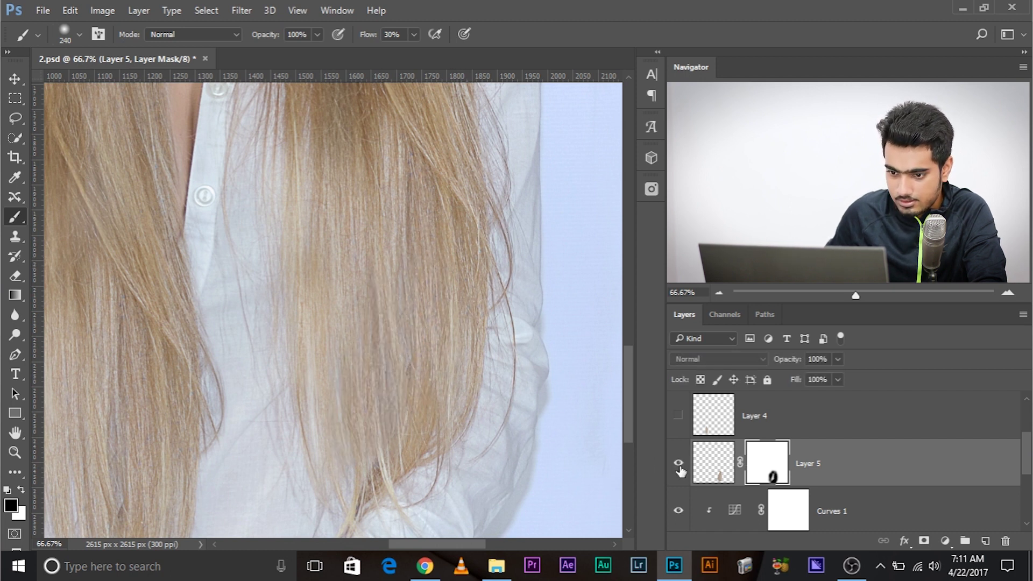
drag(375, 366, 378, 391)
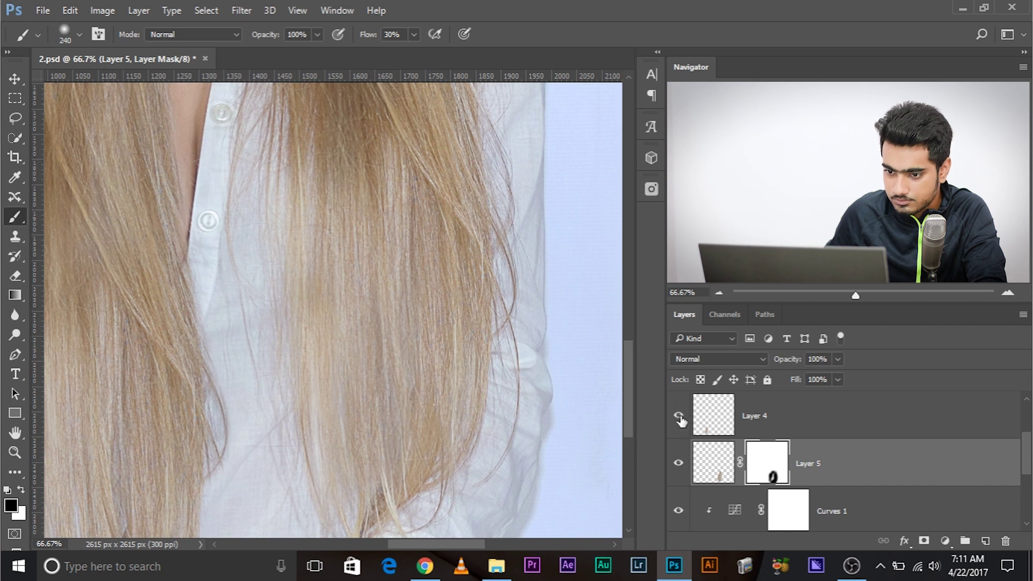
scroll(747, 446, up, 1)
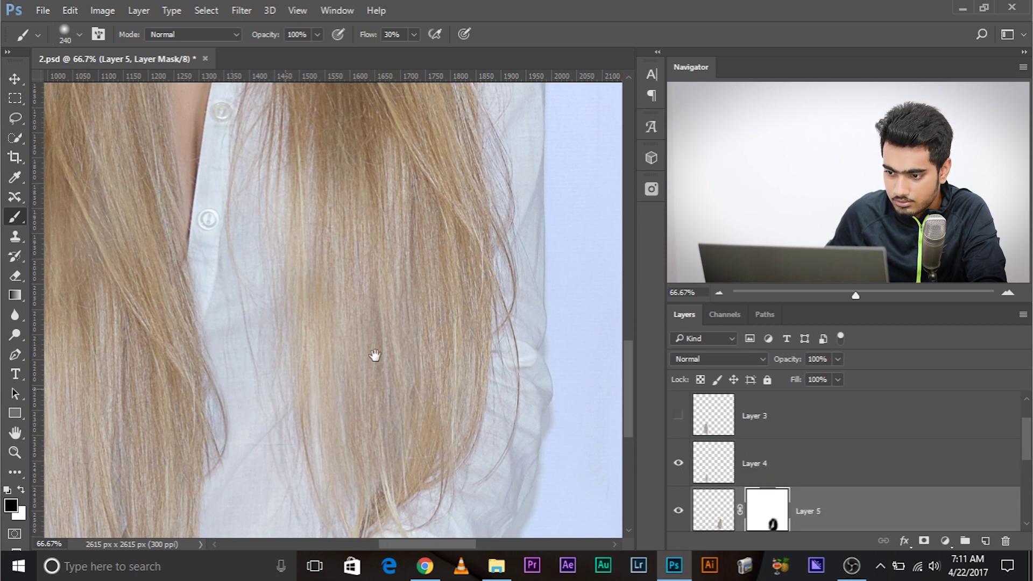
Mask Layer 4 and paint out its patch's hard edge through the mid-hair.
drag(376, 355, 535, 329)
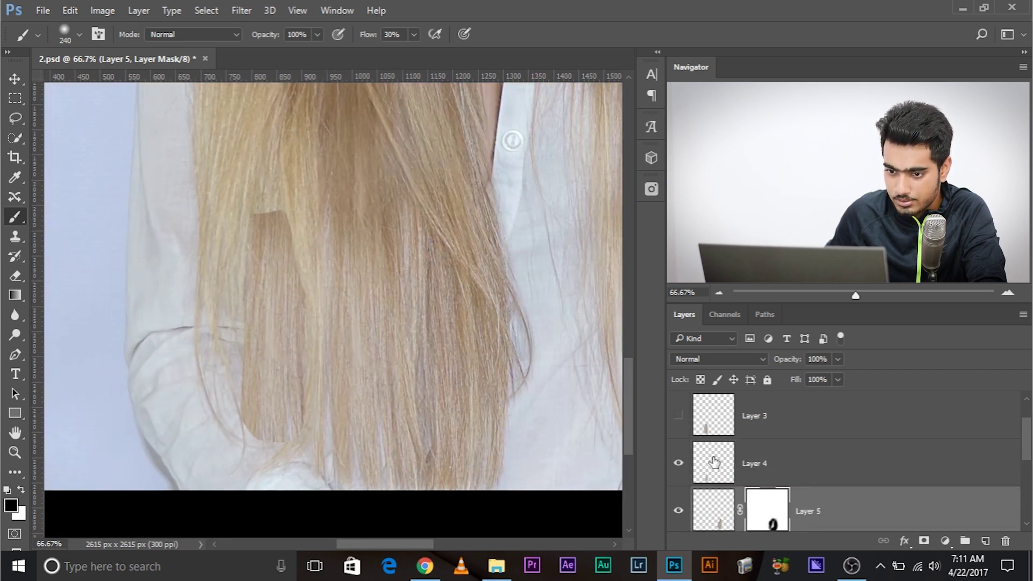
click(795, 464)
click(923, 542)
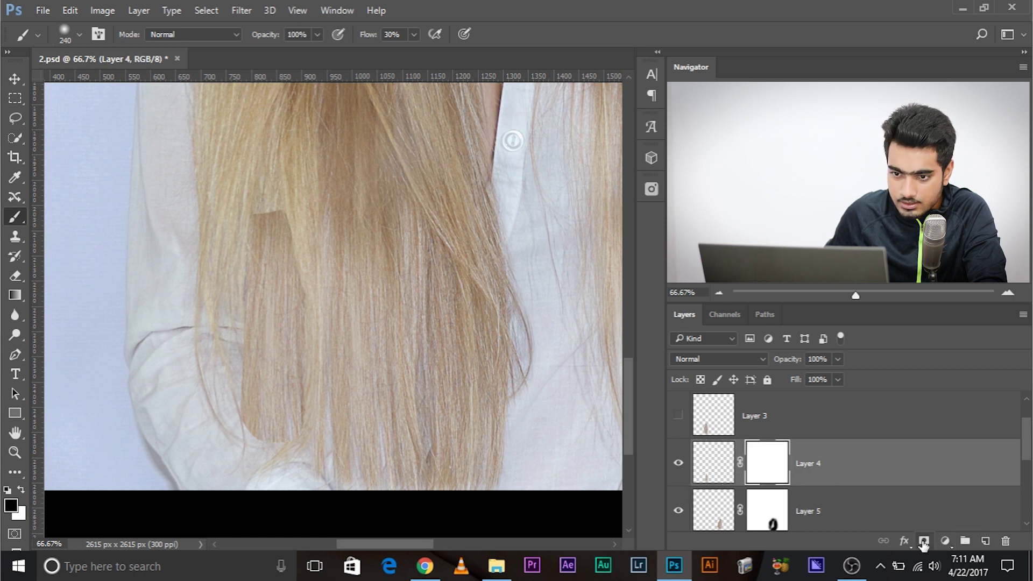
mouse_move(350, 258)
mouse_down()
mouse_move(284, 203)
mouse_move(247, 195)
mouse_move(218, 247)
mouse_move(207, 247)
mouse_move(189, 346)
mouse_move(217, 414)
mouse_move(269, 450)
mouse_move(270, 462)
mouse_move(219, 422)
mouse_move(201, 323)
mouse_move(224, 431)
mouse_up()
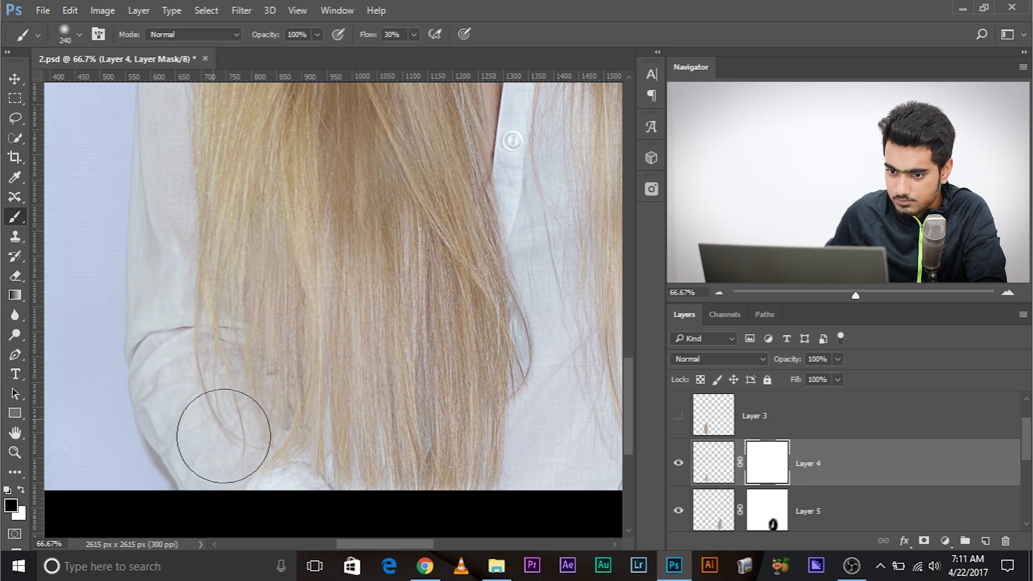
drag(345, 308, 332, 224)
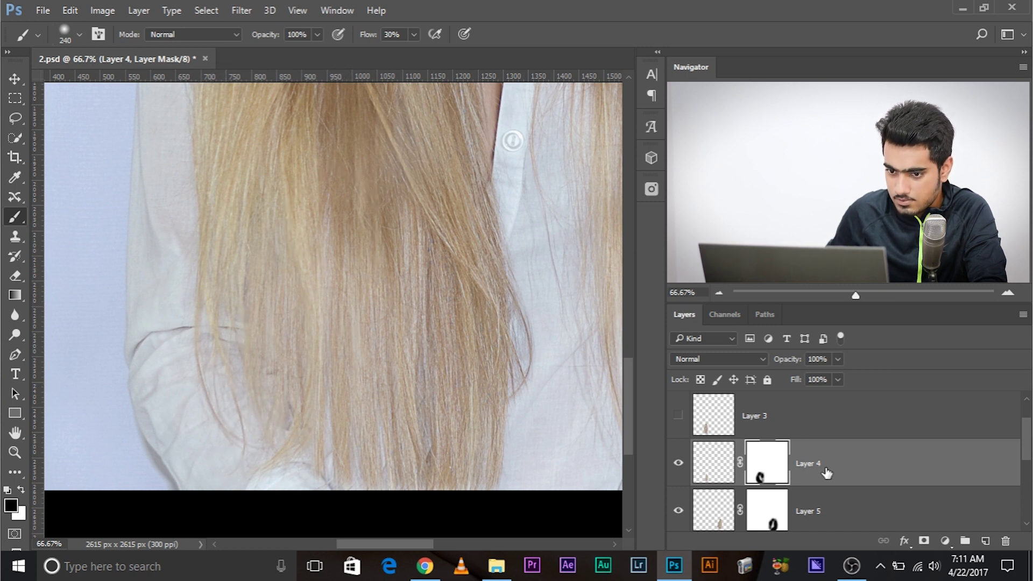
scroll(827, 472, up, 1)
Show Layer 3, add a mask and hide its patch over the sleeve and ends.
click(679, 463)
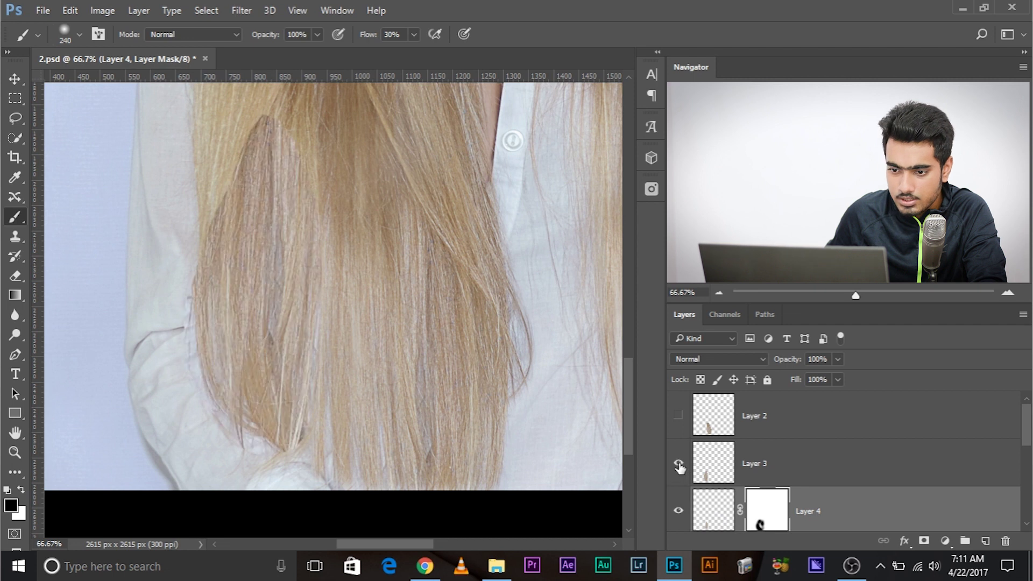
click(759, 458)
click(921, 541)
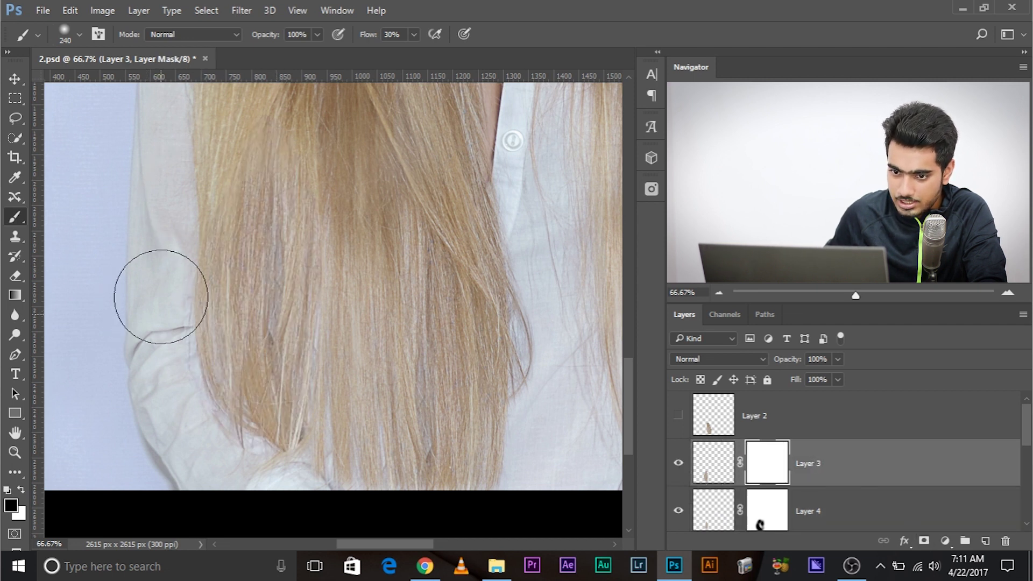
mouse_move(161, 296)
mouse_down()
mouse_move(169, 391)
mouse_move(253, 473)
mouse_move(337, 456)
mouse_move(243, 449)
mouse_up()
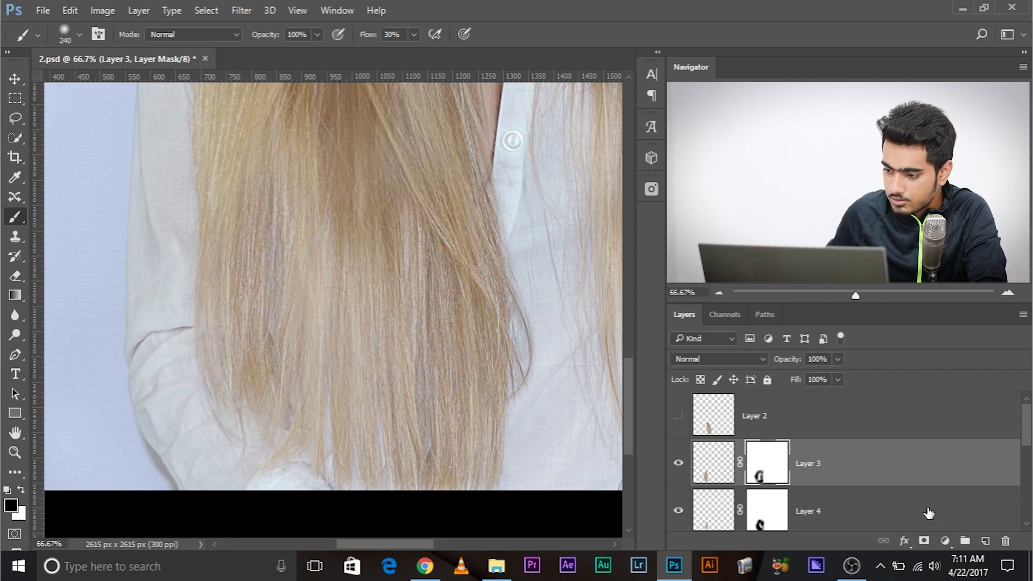
click(944, 540)
Clip Curves 2 to Layer 3, raise its midpoint to 126/137, and mask it off the dark band.
click(923, 306)
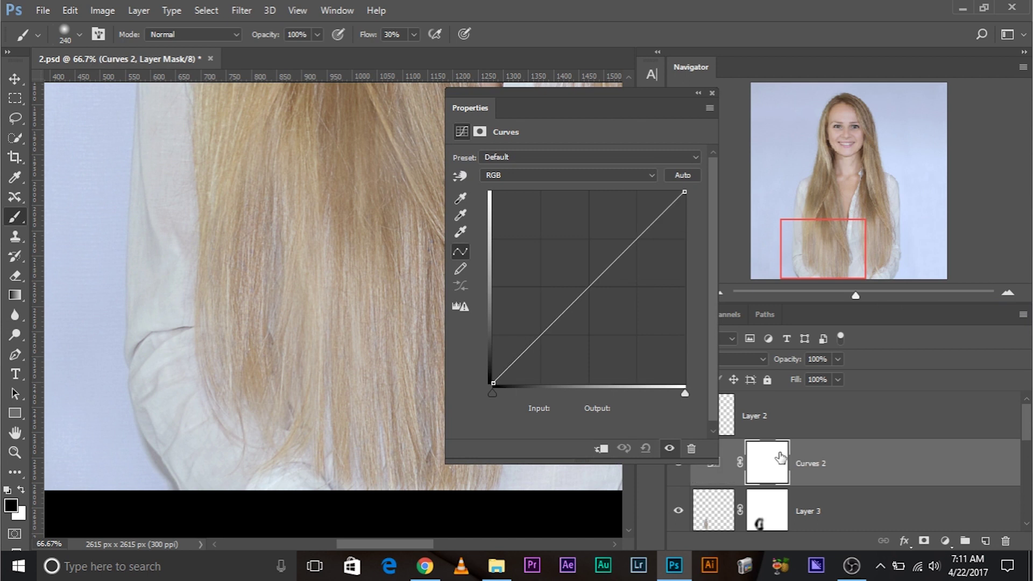
drag(499, 106, 426, 92)
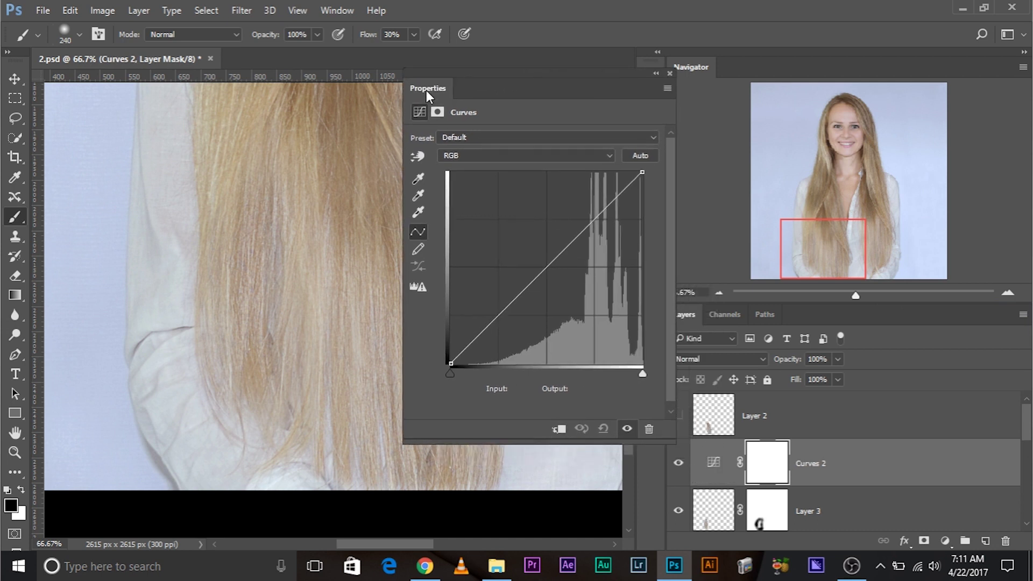
alt+click(715, 485)
mouse_move(550, 262)
mouse_down()
mouse_move(541, 249)
mouse_move(544, 260)
mouse_up()
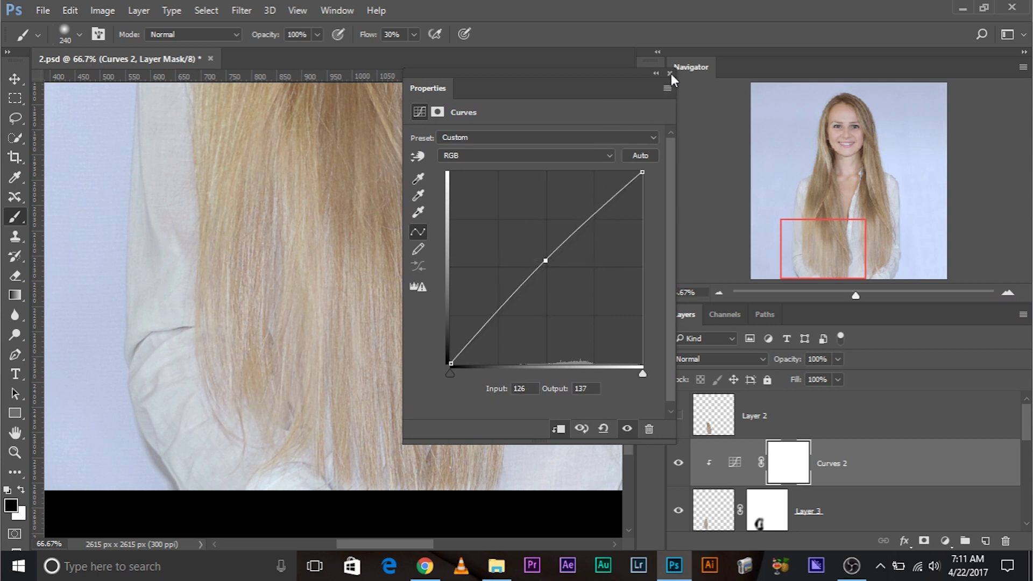
click(669, 73)
mouse_move(328, 192)
mouse_down()
mouse_move(281, 180)
mouse_move(302, 223)
mouse_move(363, 260)
mouse_up()
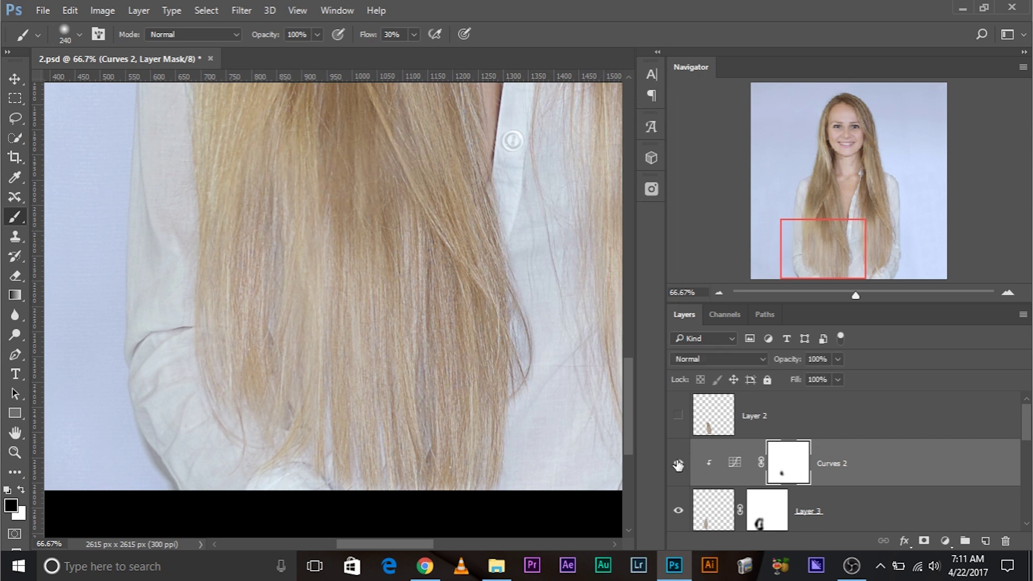
click(677, 520)
Paint Layer 3's mask to blend away the darker brown streaks.
click(678, 520)
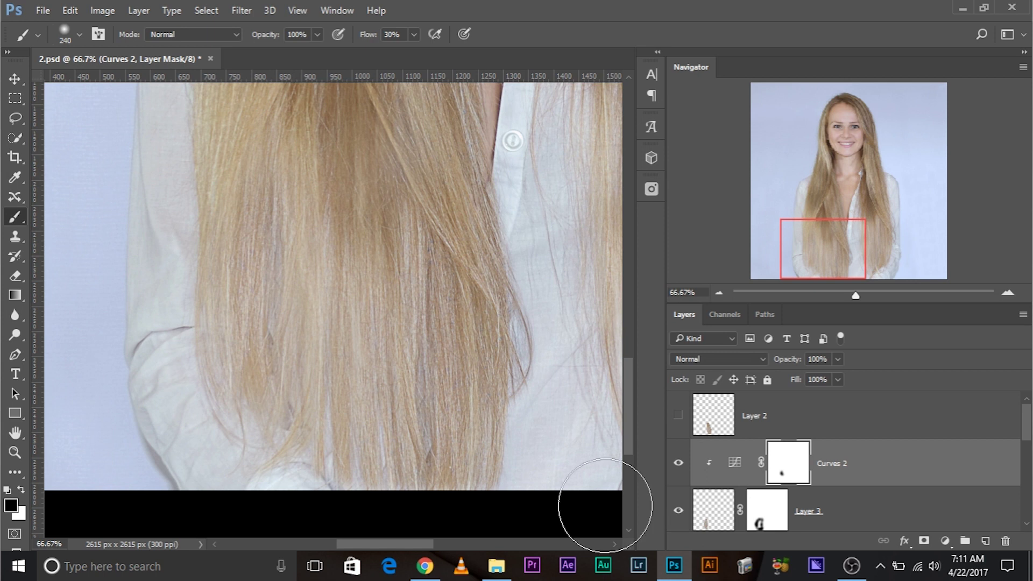
click(757, 521)
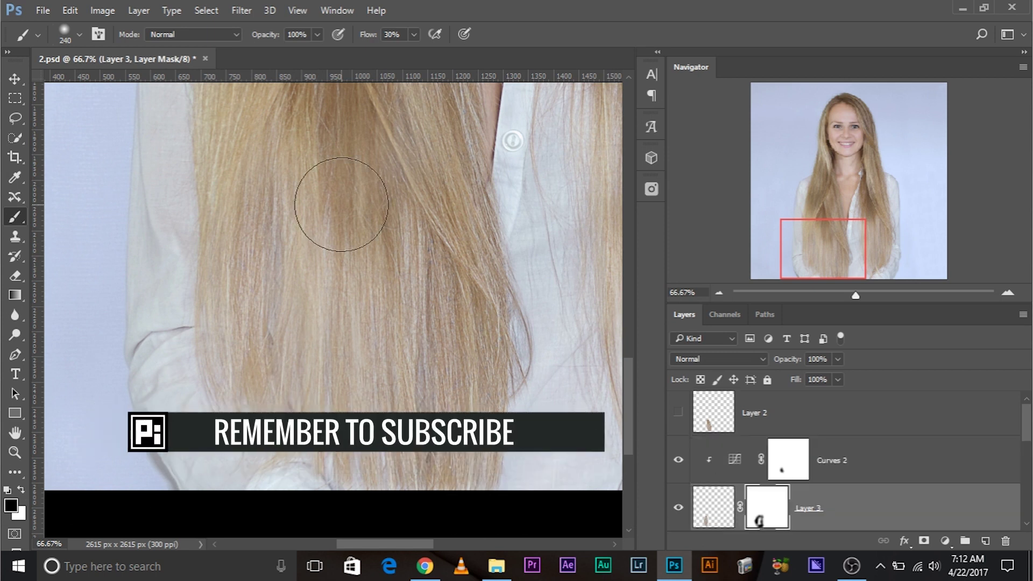
mouse_move(341, 204)
mouse_down()
mouse_move(309, 176)
mouse_move(291, 214)
mouse_move(352, 327)
mouse_up()
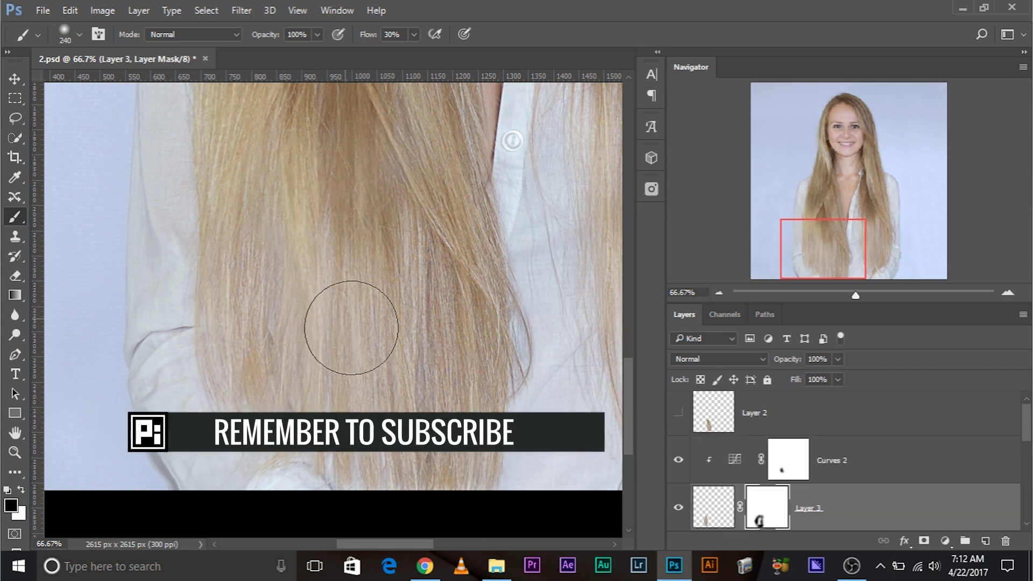
Show Layer 2, add a mask and brush black over the shirt cuff and hard edges.
click(677, 412)
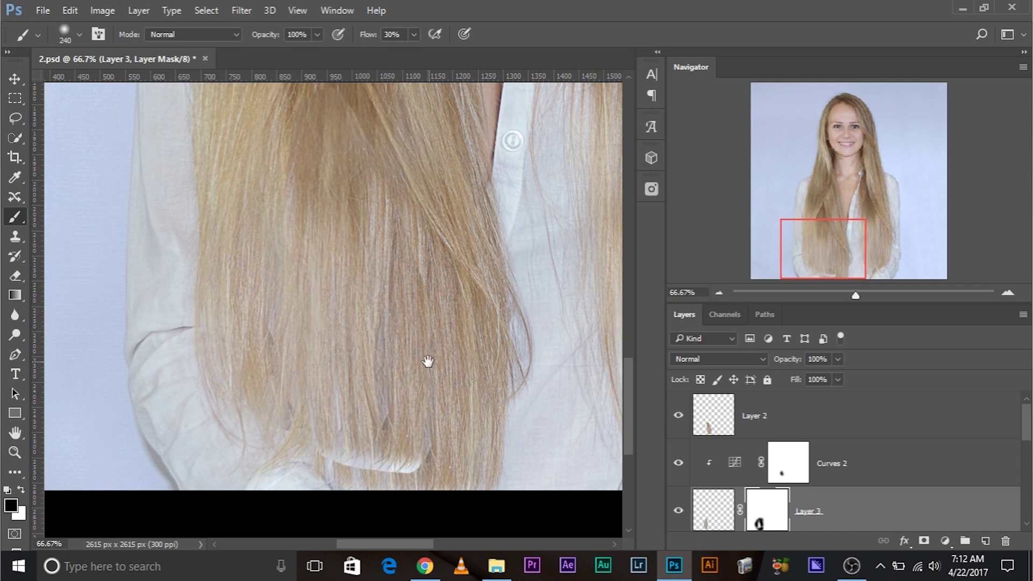
drag(428, 362, 407, 366)
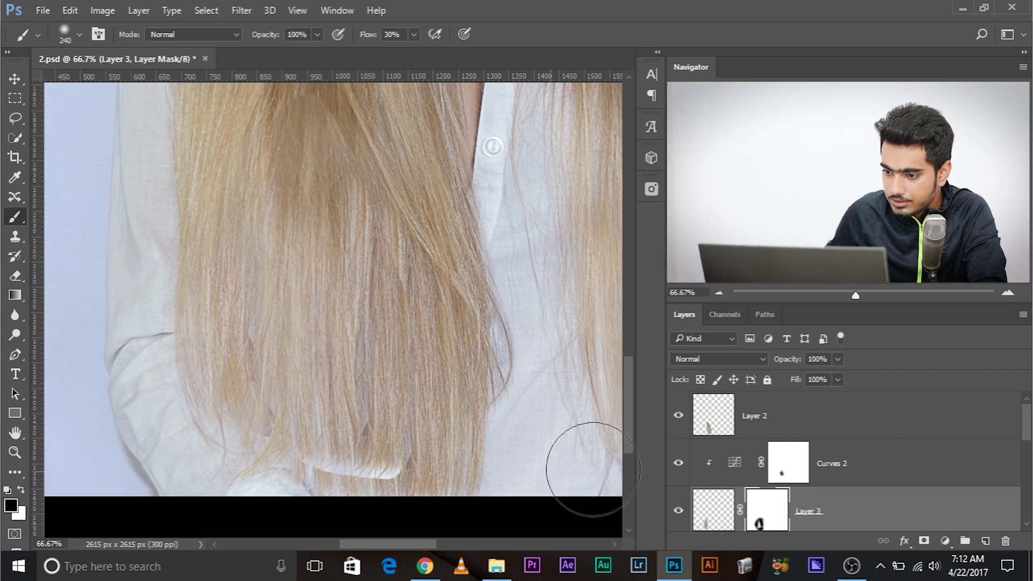
click(836, 408)
click(924, 541)
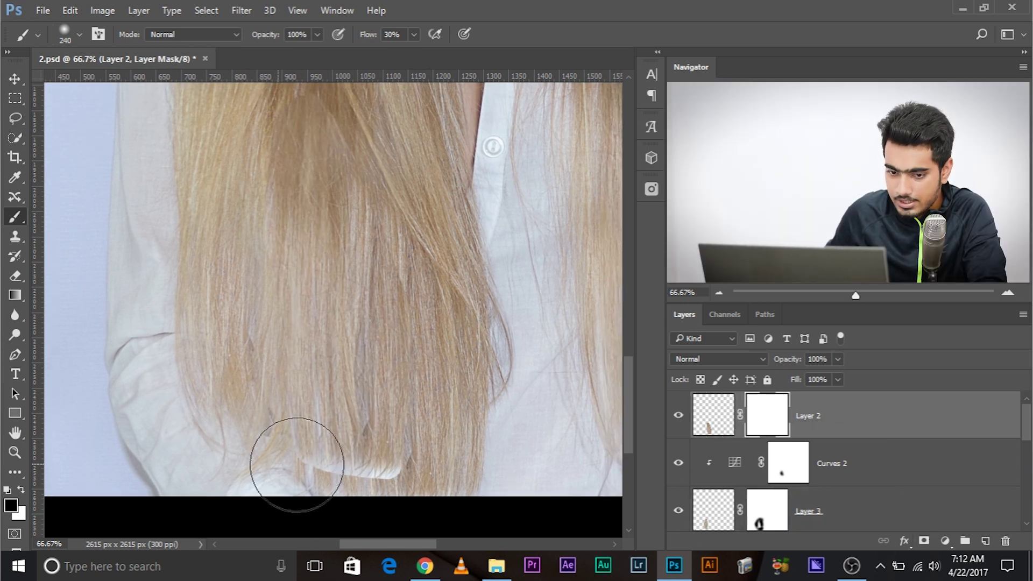
drag(288, 461, 380, 479)
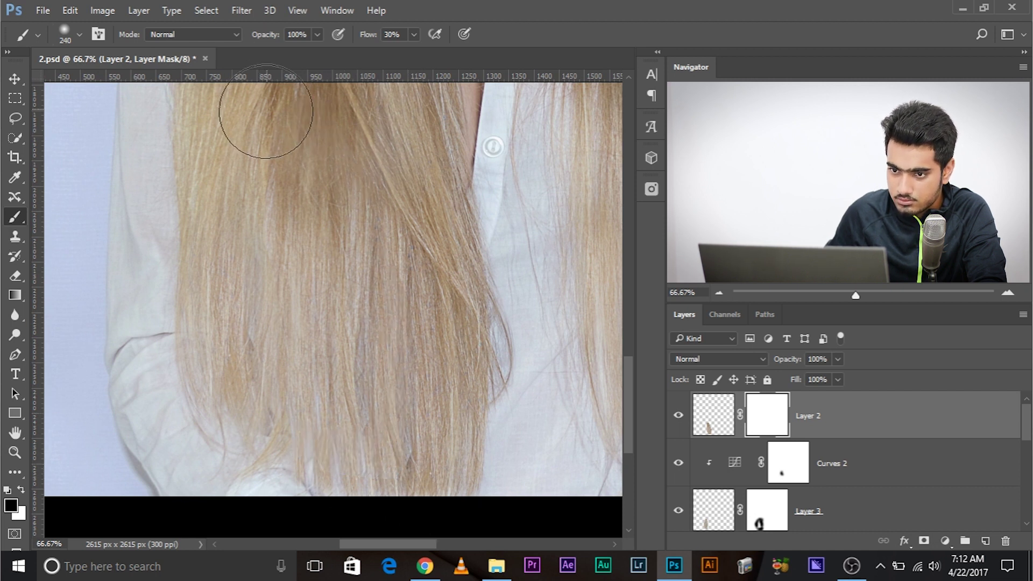
click(281, 445)
click(679, 415)
click(678, 415)
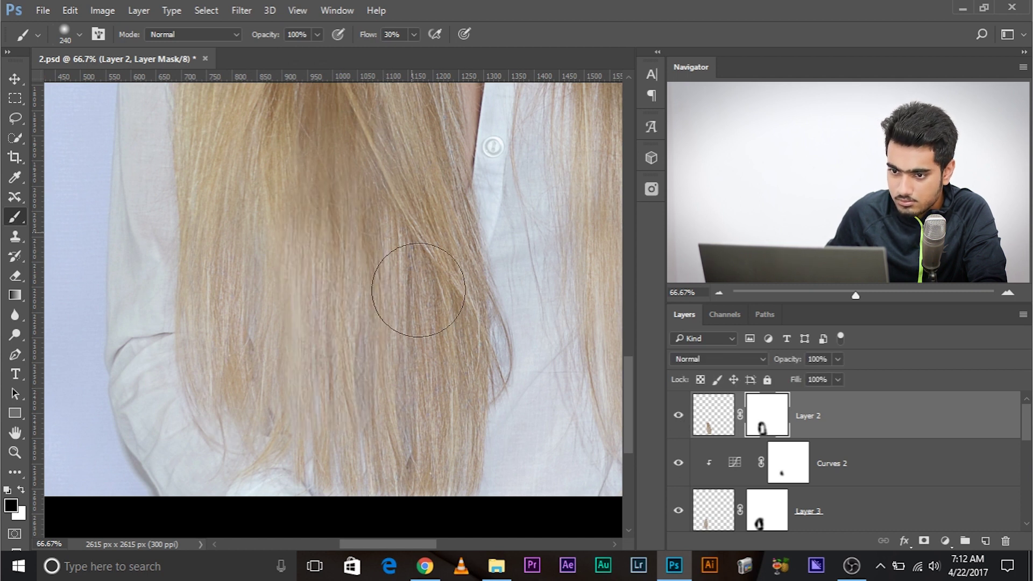
Compare Layer 2 on and off and move its hair copy down into alignment.
key(ctrl+minus)
key(ctrl+minus)
key(ctrl+minus)
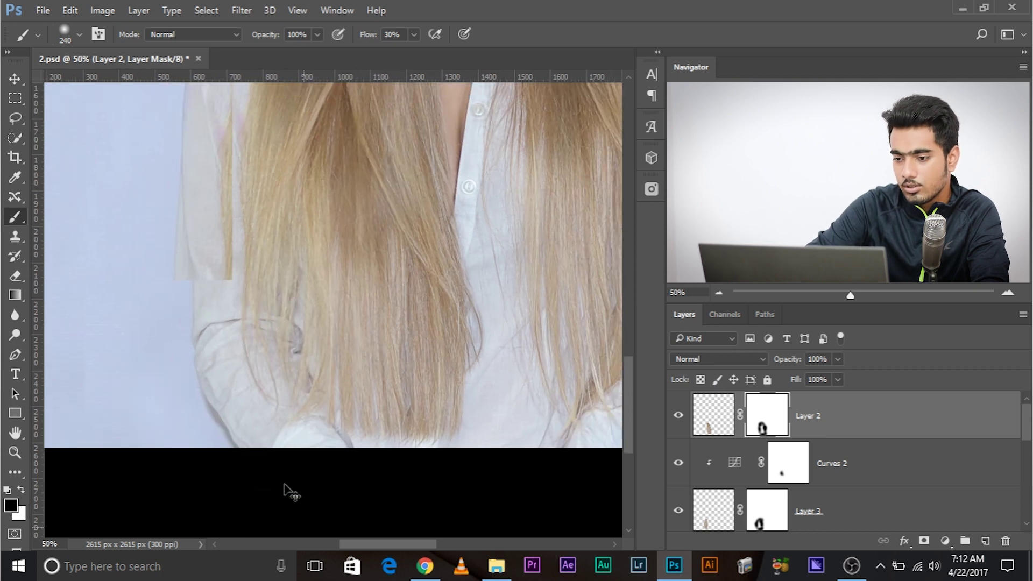
key(ctrl+plus)
key(ctrl+plus)
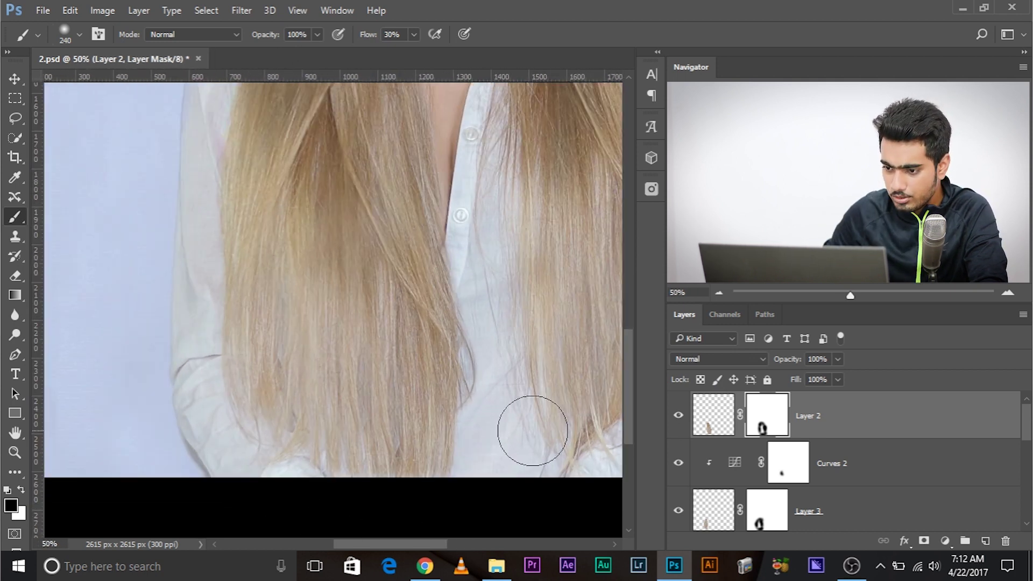
click(677, 417)
click(678, 417)
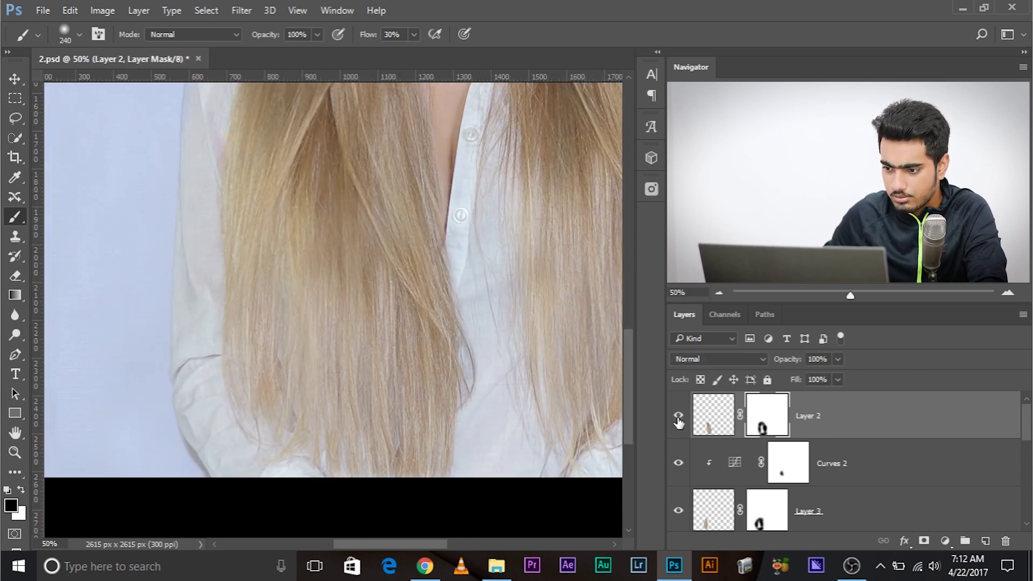
click(16, 81)
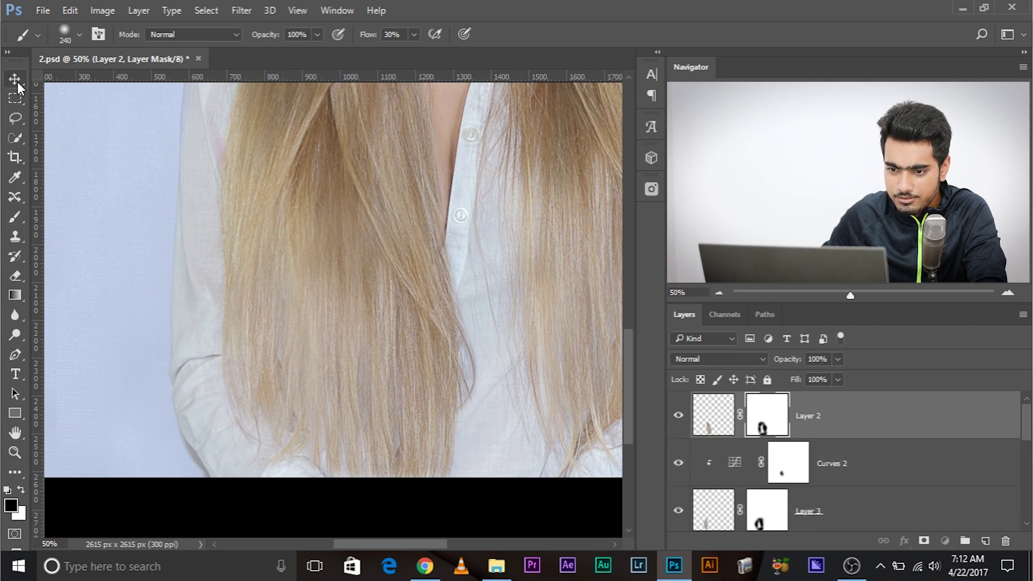
drag(329, 324, 328, 357)
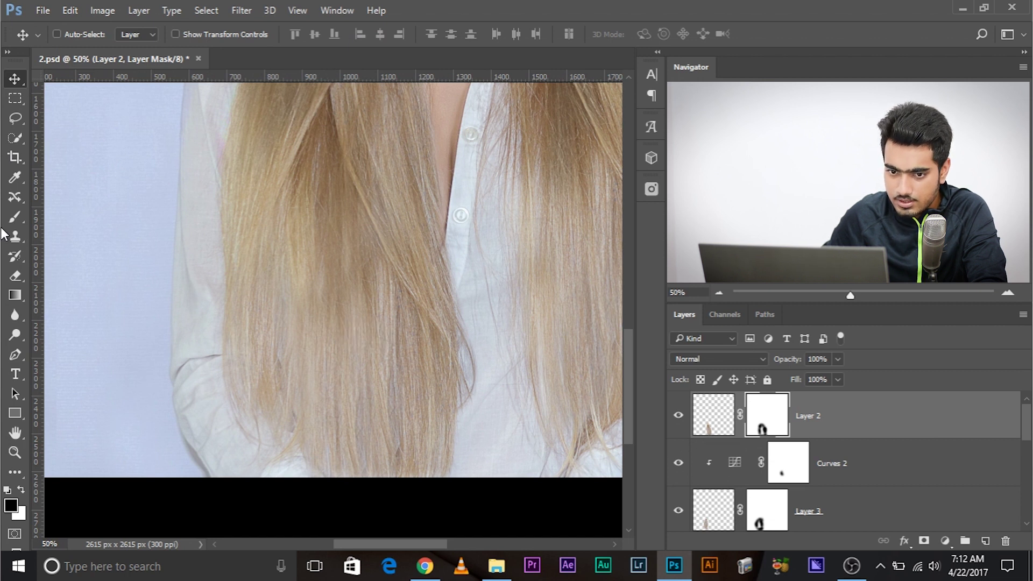
click(15, 216)
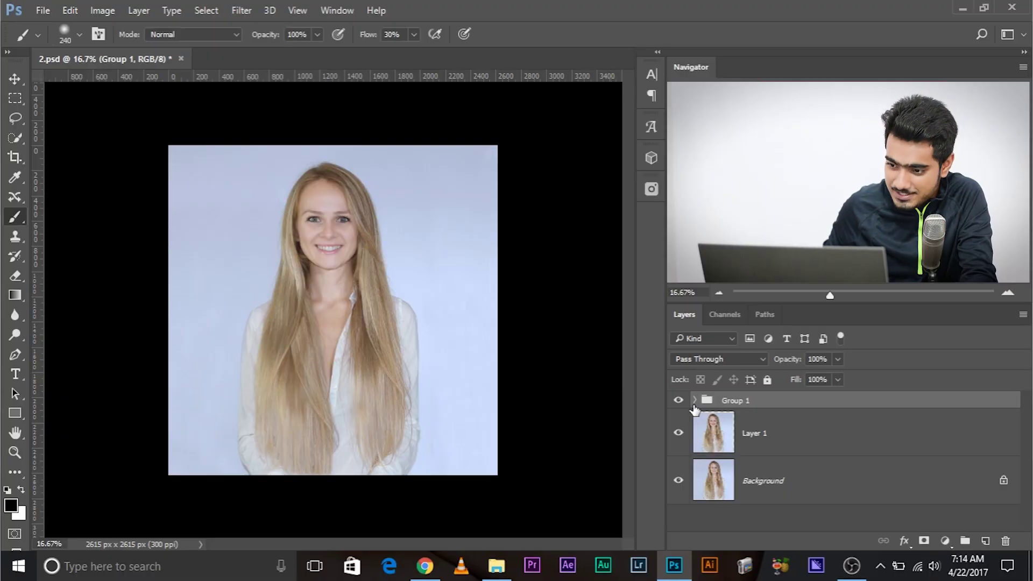
Turn Group 1 back on to view the fully filled-in hair.
click(678, 401)
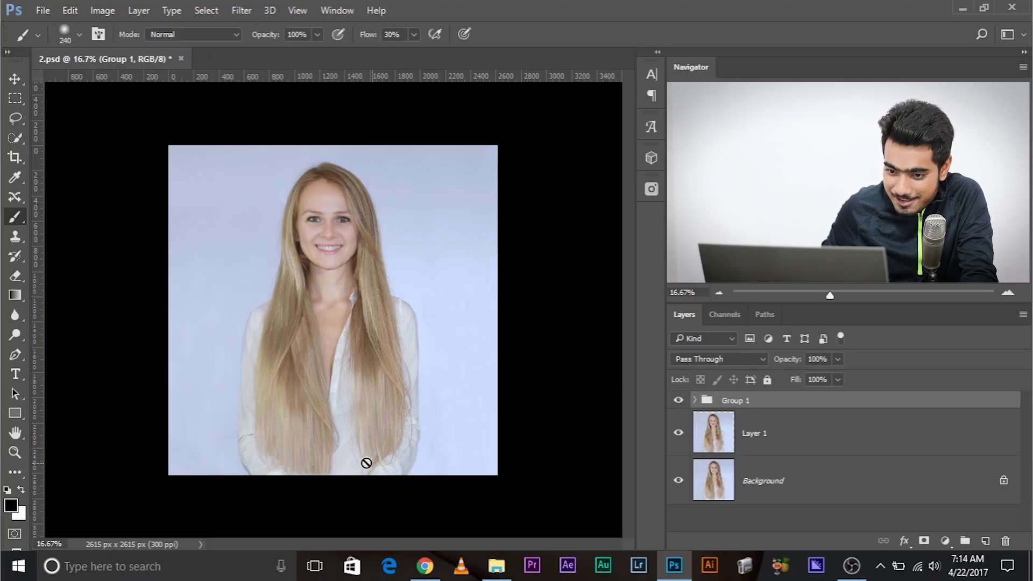